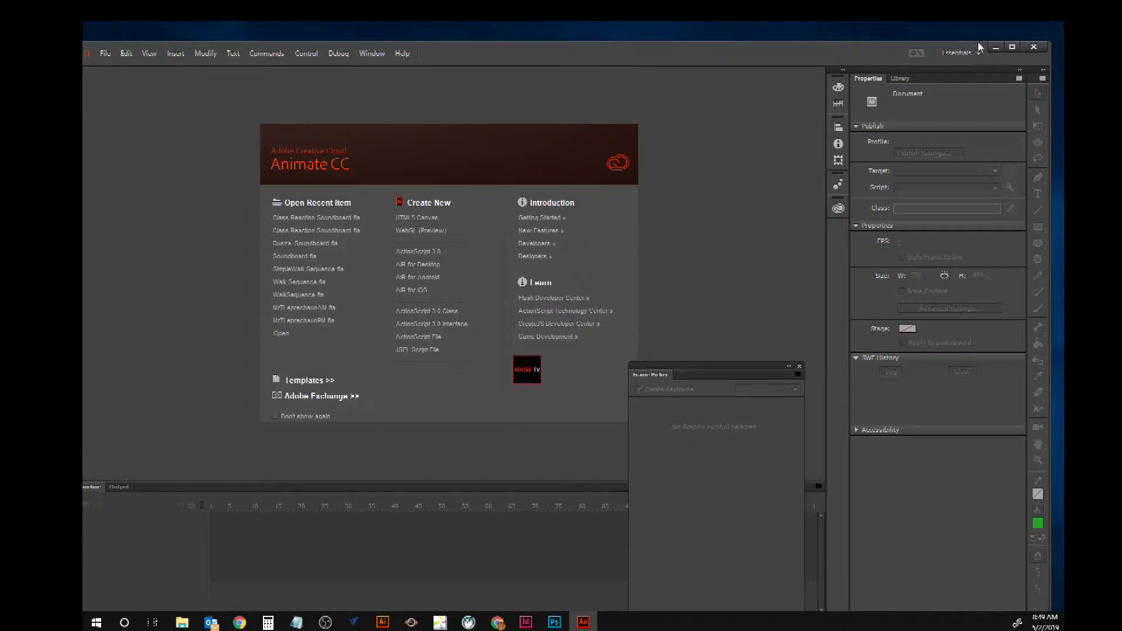
# Maximize the program window, close the floating Frame Picker, and create a new ActionScript 3.0 document
pyautogui.click(1011, 47)
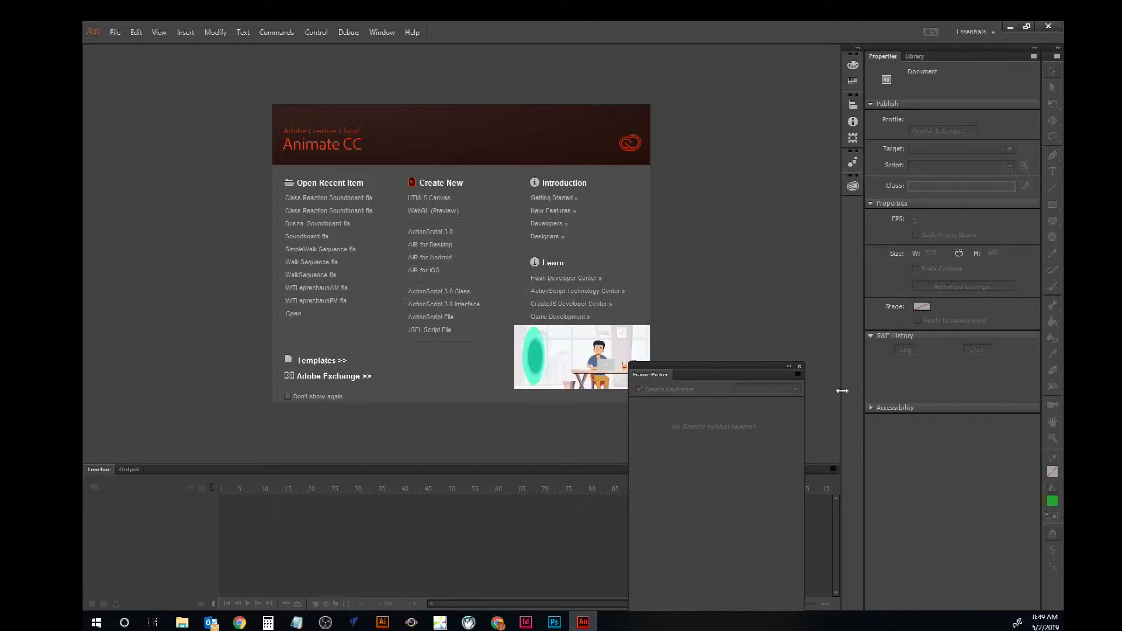
pyautogui.click(800, 366)
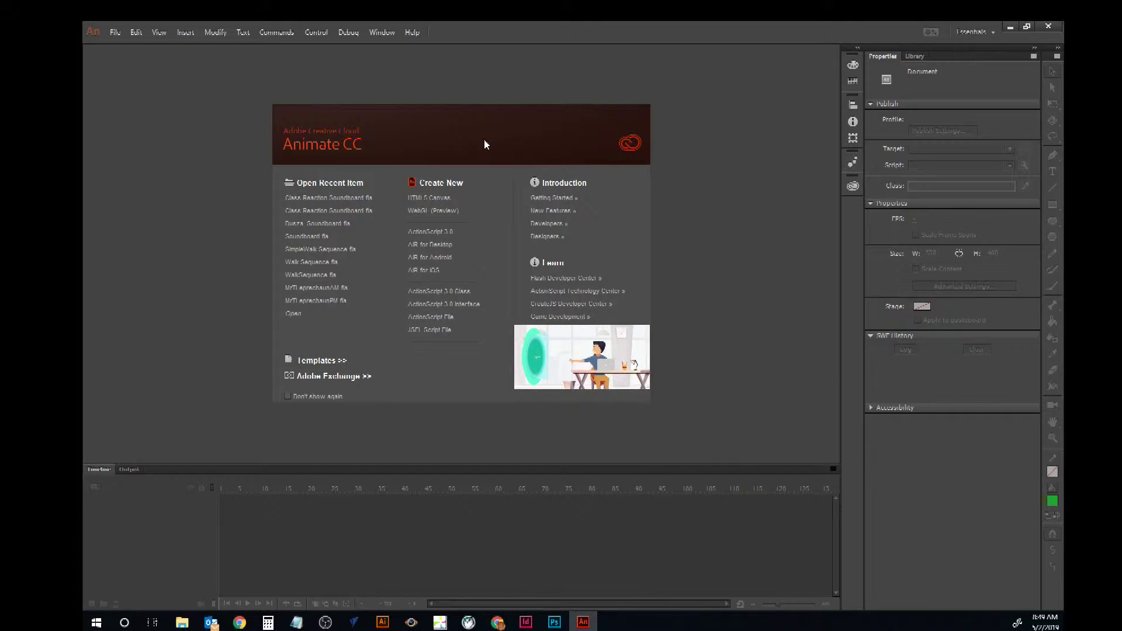
pyautogui.click(438, 232)
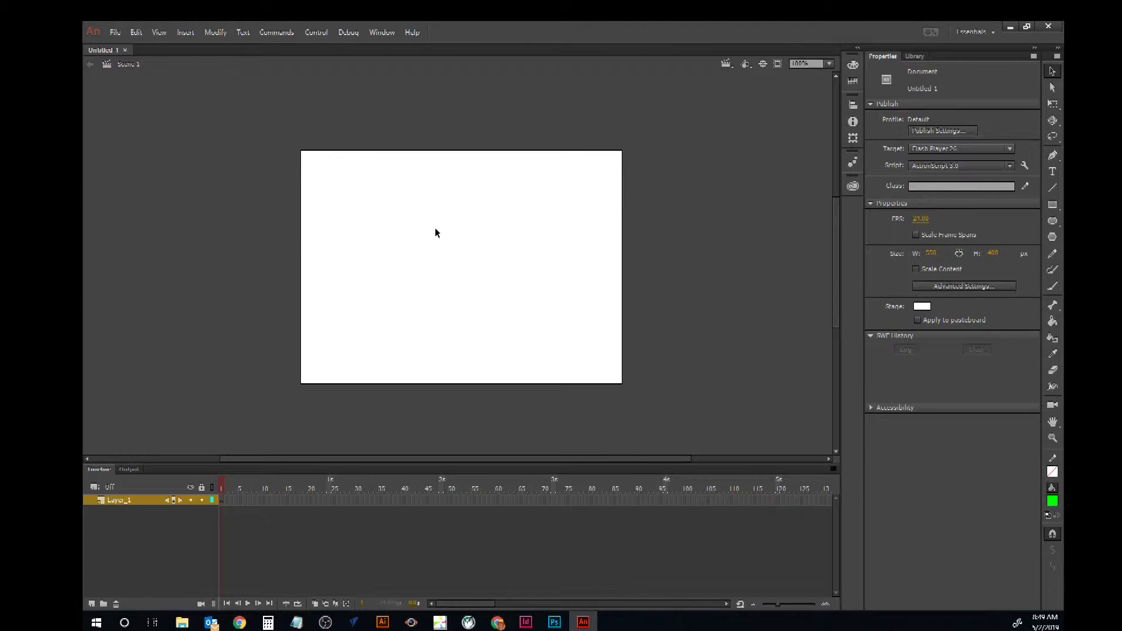
# Set the document's stage size to 720 by 480 pixels
pyautogui.click(215, 32)
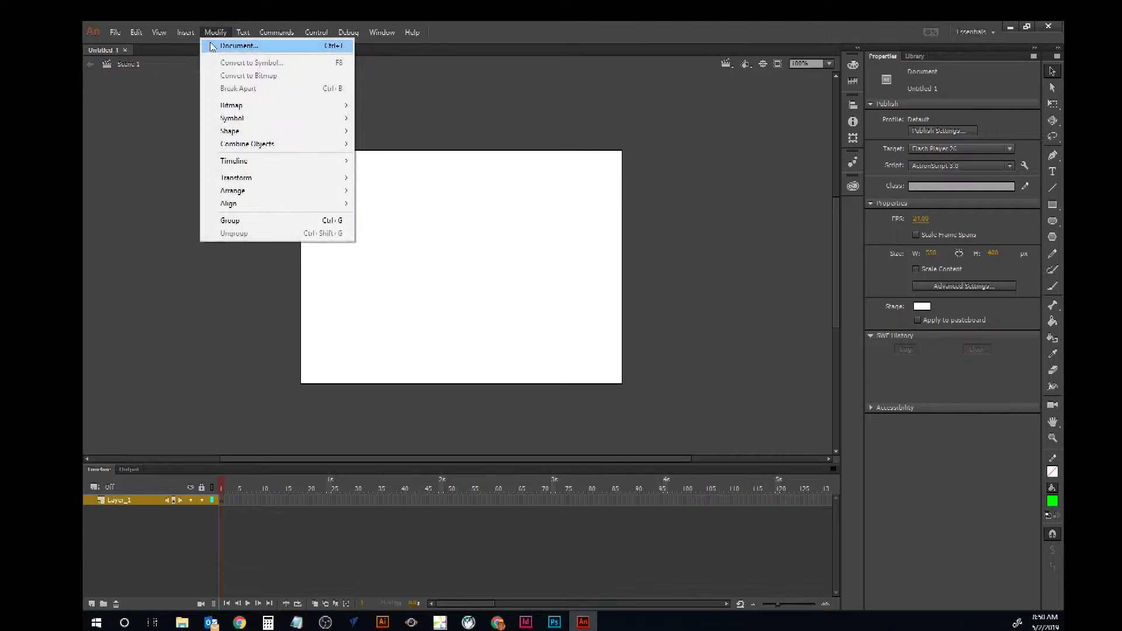
pyautogui.click(212, 46)
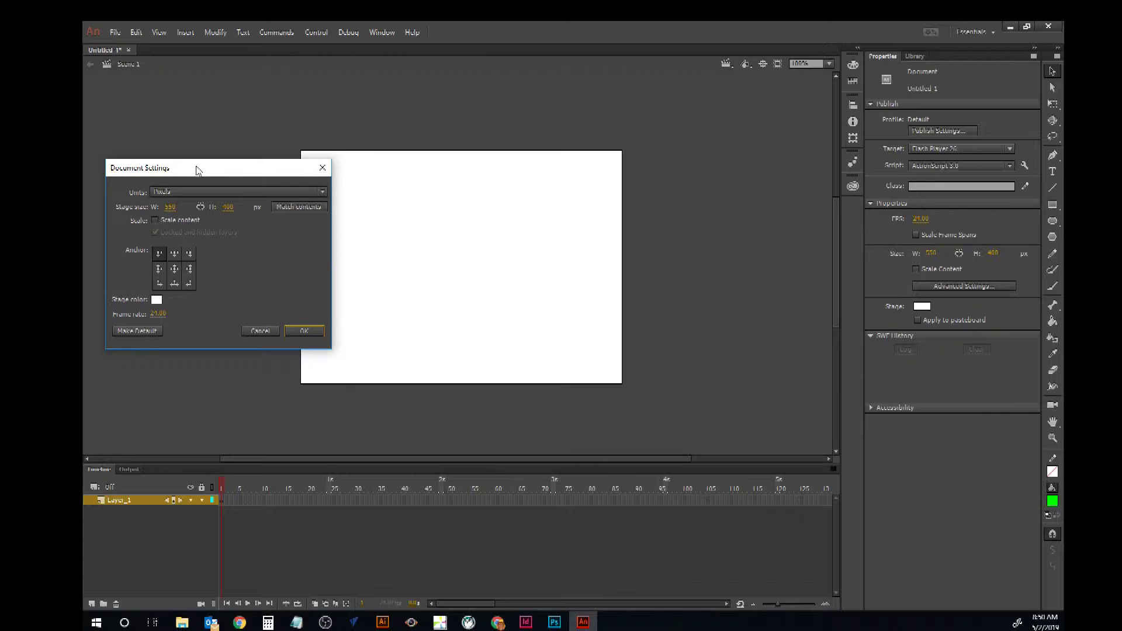
pyautogui.click(171, 207)
pyautogui.write('720')
pyautogui.click(228, 207)
pyautogui.write('480')
pyautogui.click(304, 331)
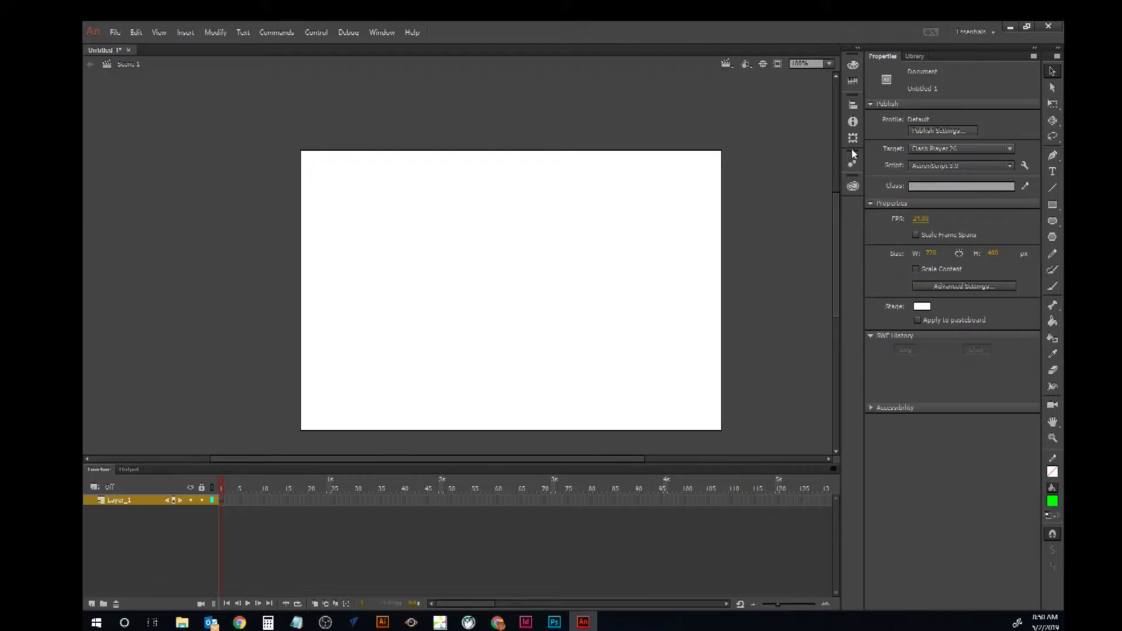
# Draw a bright green rectangle without a stroke over the whole stage, with object drawing mode on
pyautogui.moveTo(836, 200); pyautogui.dragTo(839, 221)
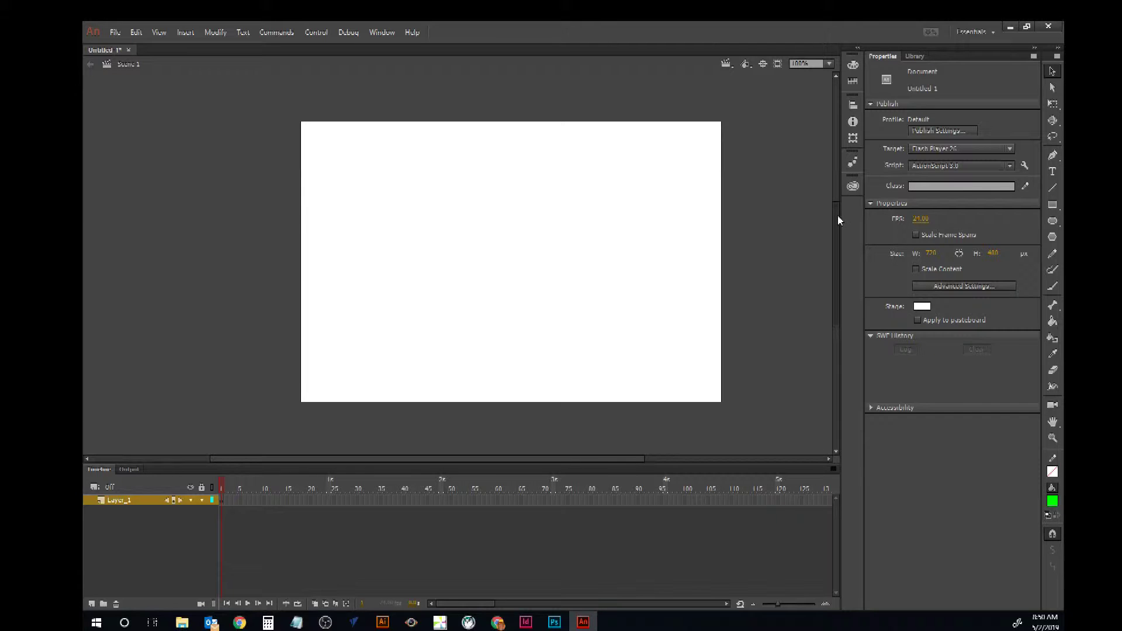
pyautogui.click(1052, 205)
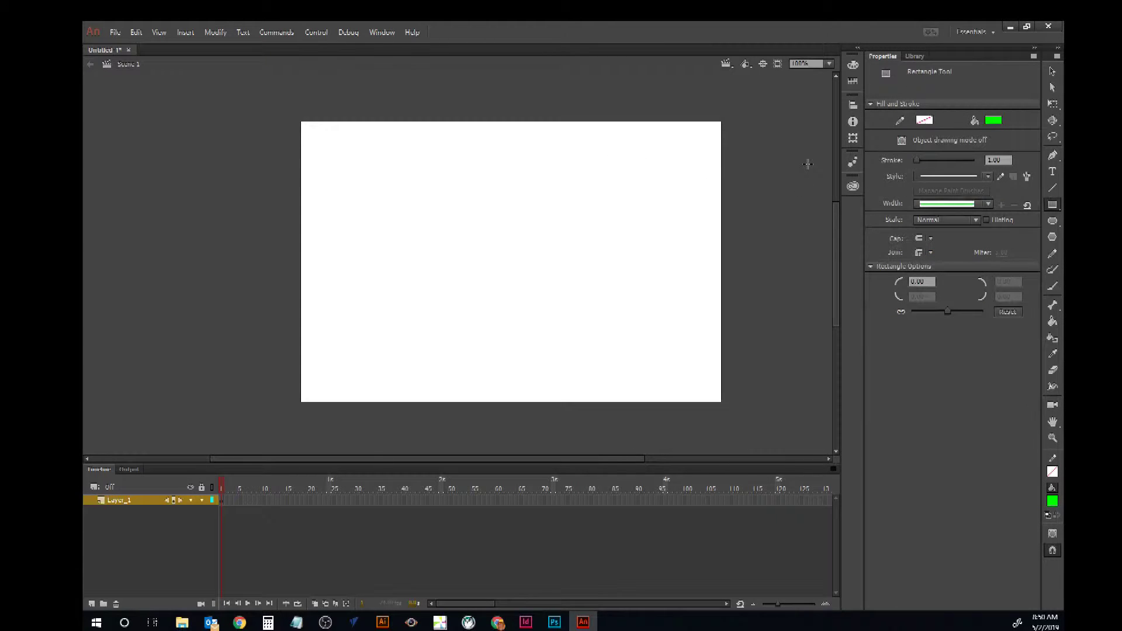
pyautogui.click(900, 141)
pyautogui.moveTo(300, 122); pyautogui.dragTo(723, 403)
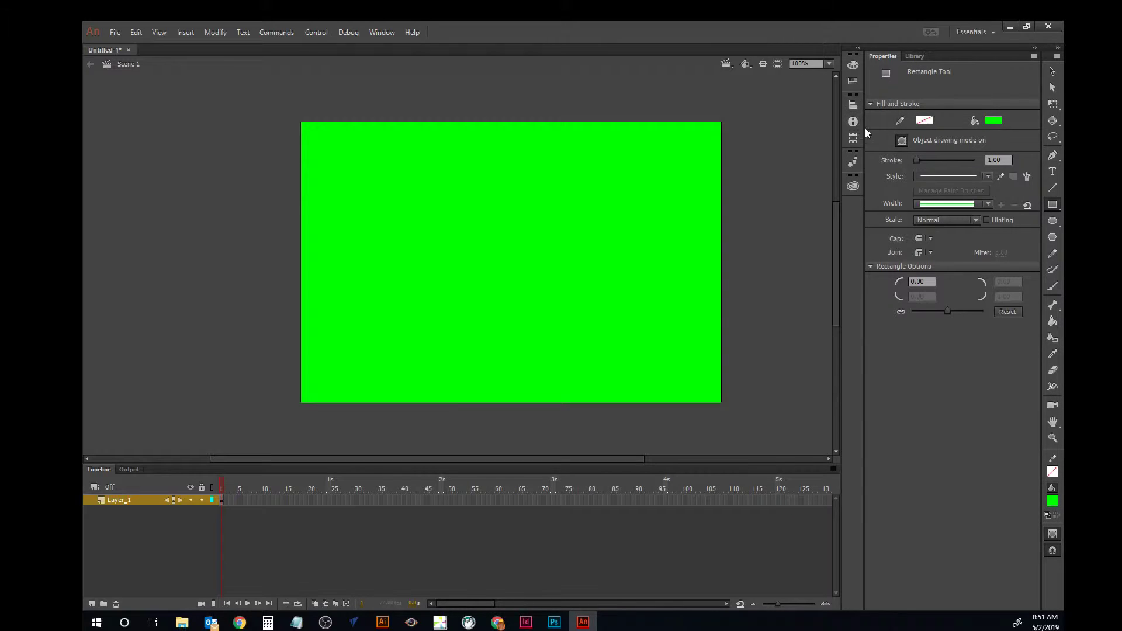
pyautogui.click(853, 65)
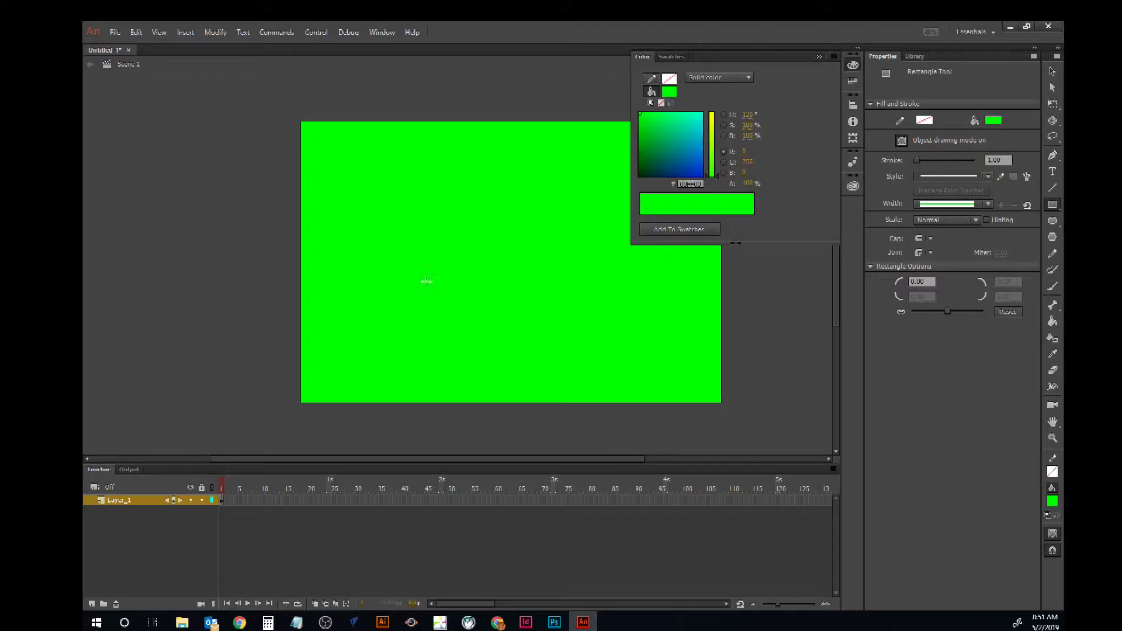
pyautogui.click(912, 58)
pyautogui.click(882, 56)
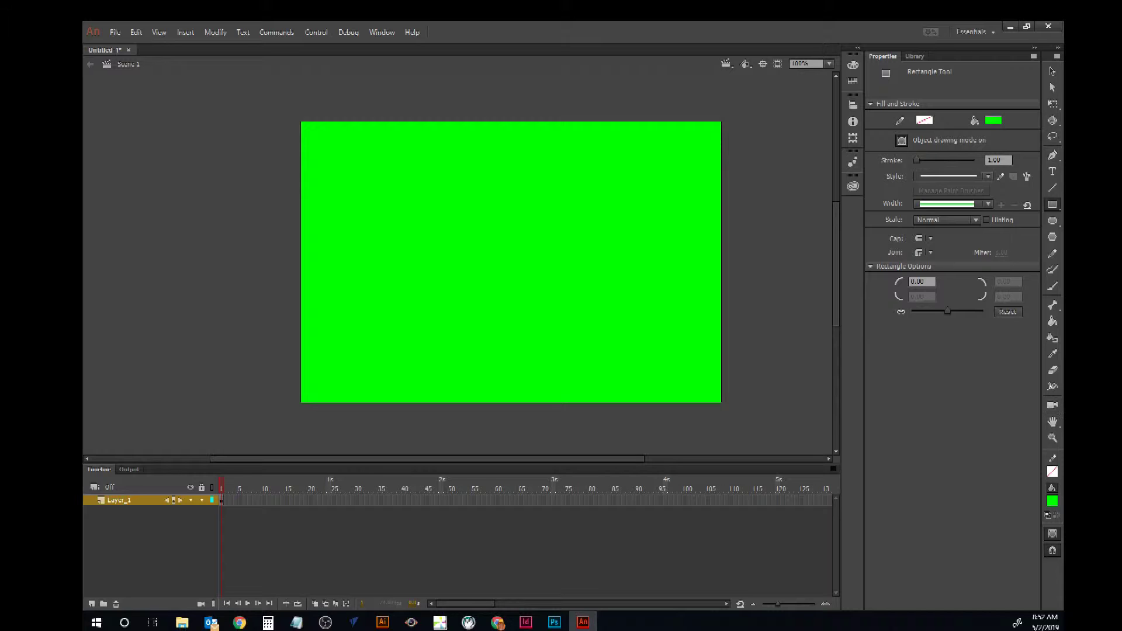
# Save the document as SoundboardAM in the desktop folder Demo Lessons > Game Design > Soundboard
pyautogui.click(124, 39)
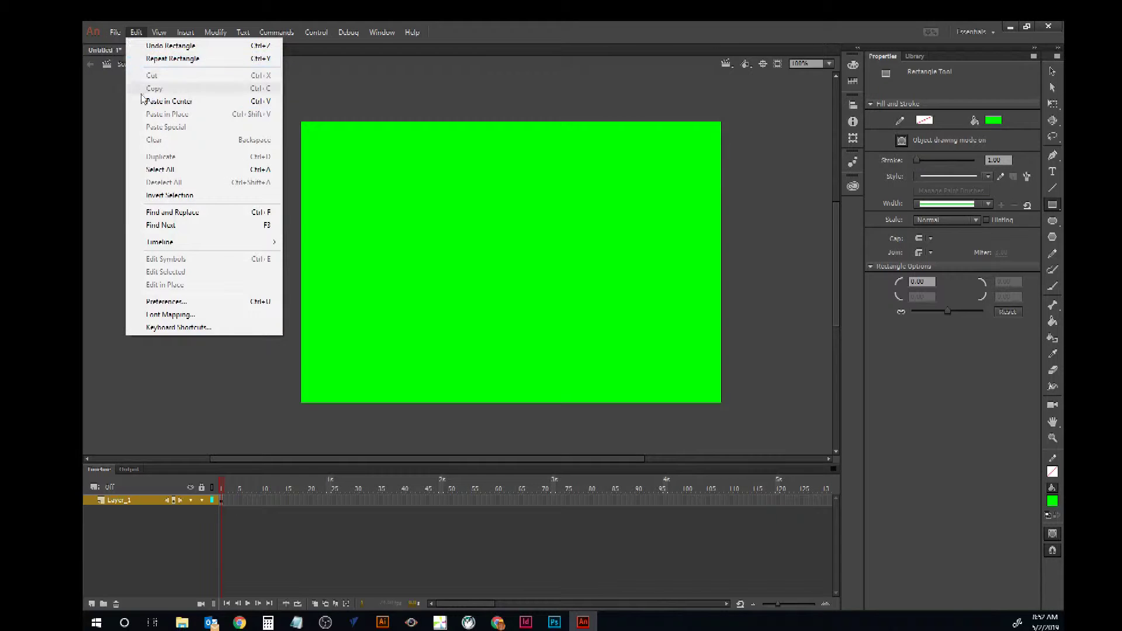
pyautogui.click(139, 158)
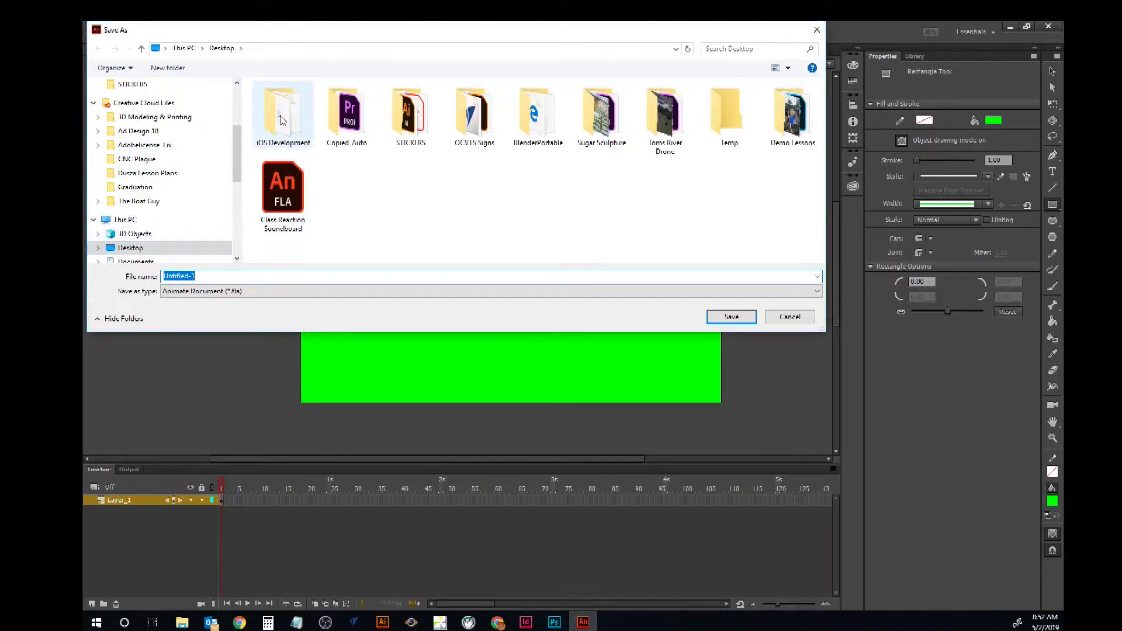
pyautogui.doubleClick(790, 114)
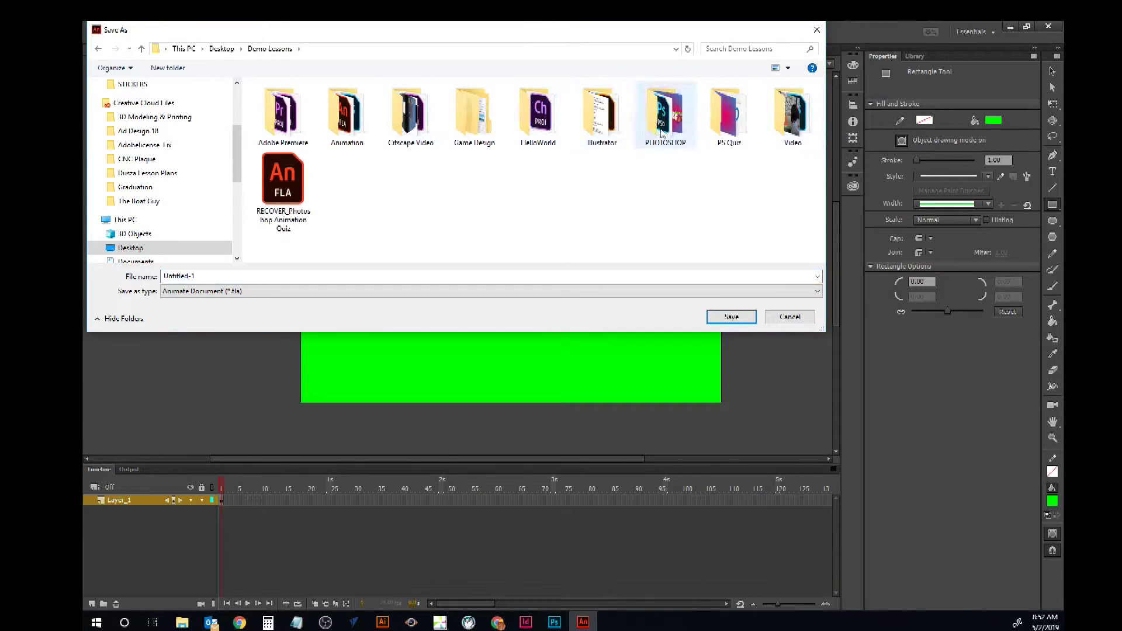
pyautogui.click(475, 119)
pyautogui.doubleClick(475, 120)
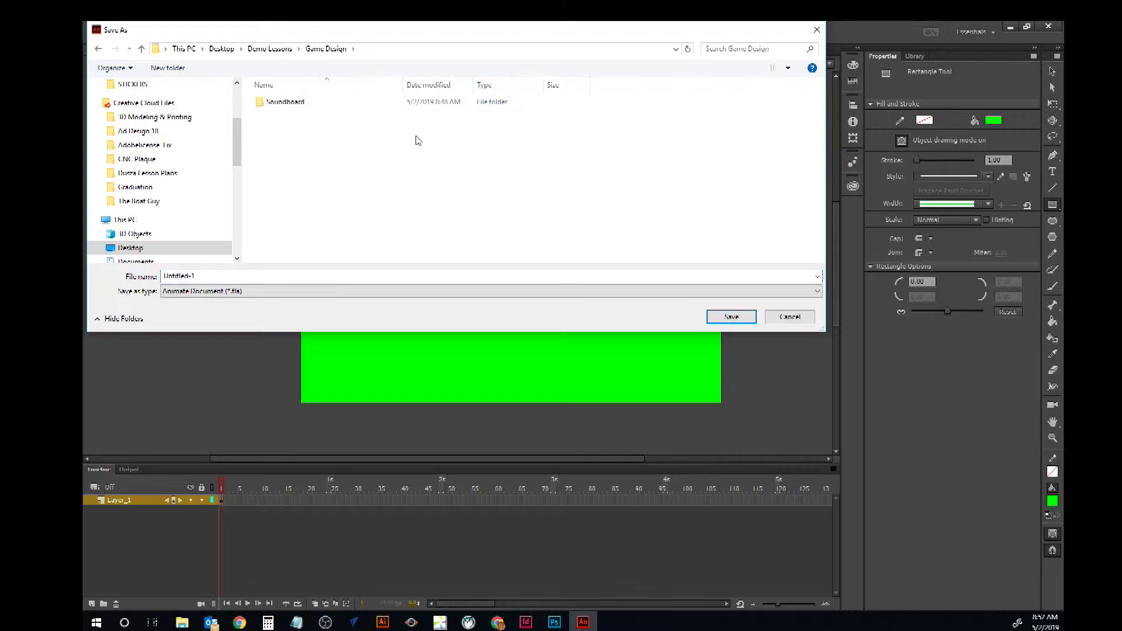
pyautogui.doubleClick(290, 103)
pyautogui.click(211, 276)
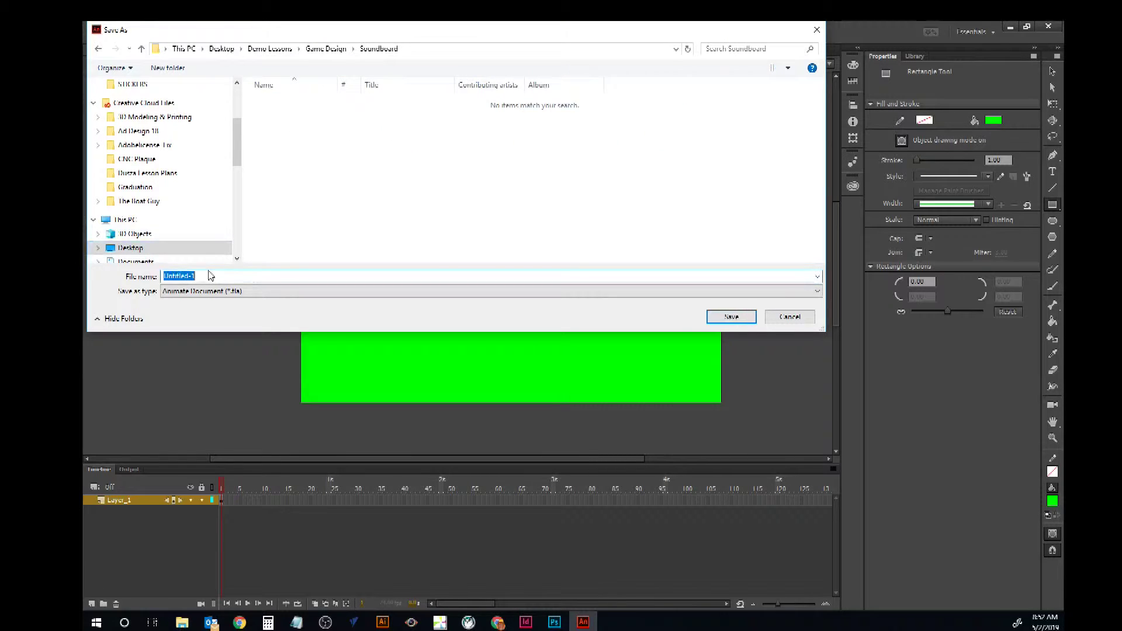
pyautogui.write('Sou')
pyautogui.write('/')
pyautogui.click(753, 317)
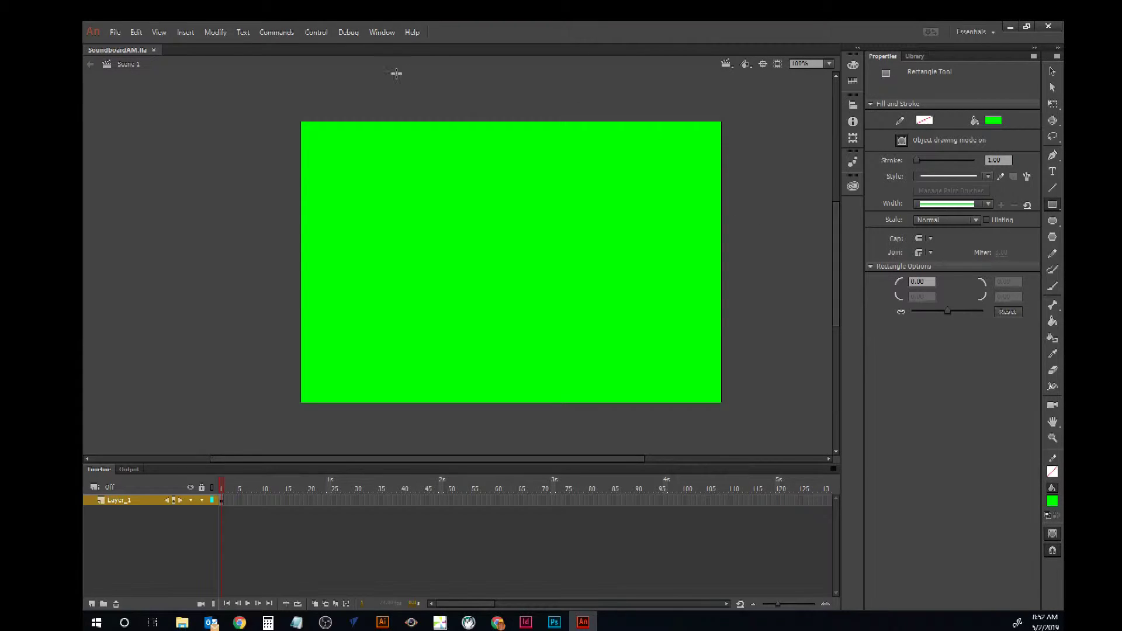
# Import police car.psd, with both layers as flattened bitmaps, and the Police_Siren sound from the Soundboard folder into the library
pyautogui.click(115, 32)
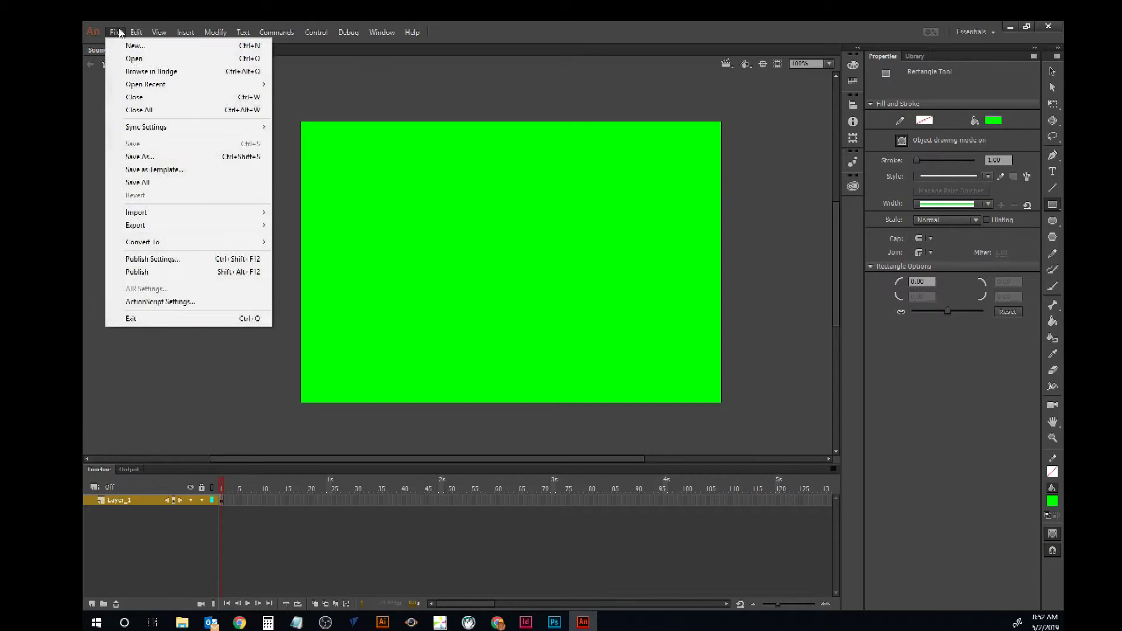
pyautogui.moveTo(152, 218)
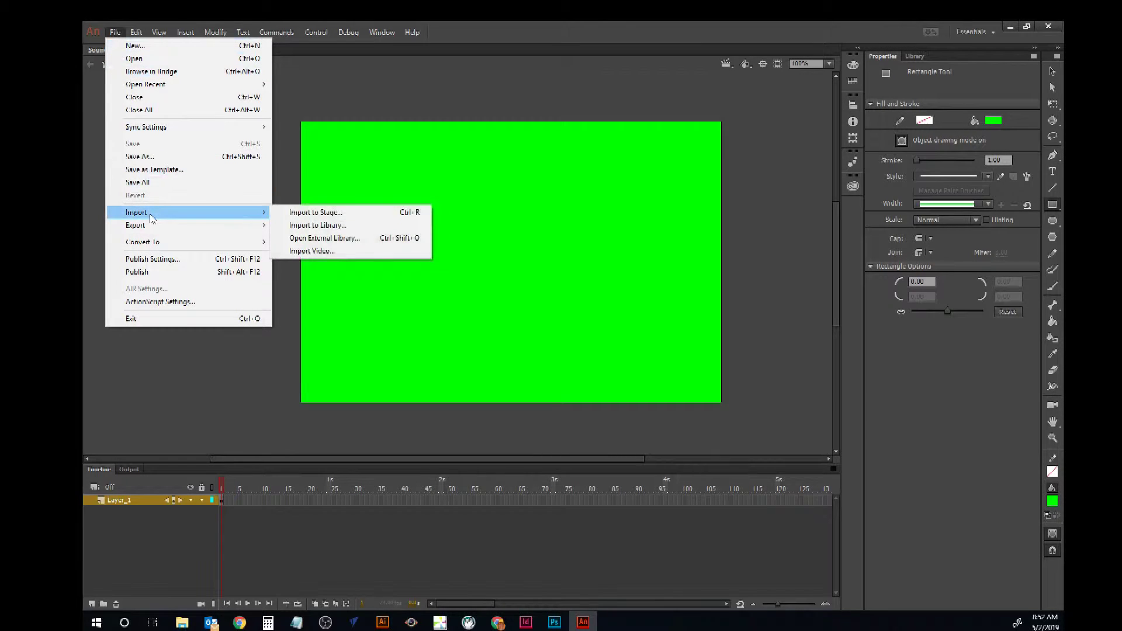
pyautogui.click(312, 230)
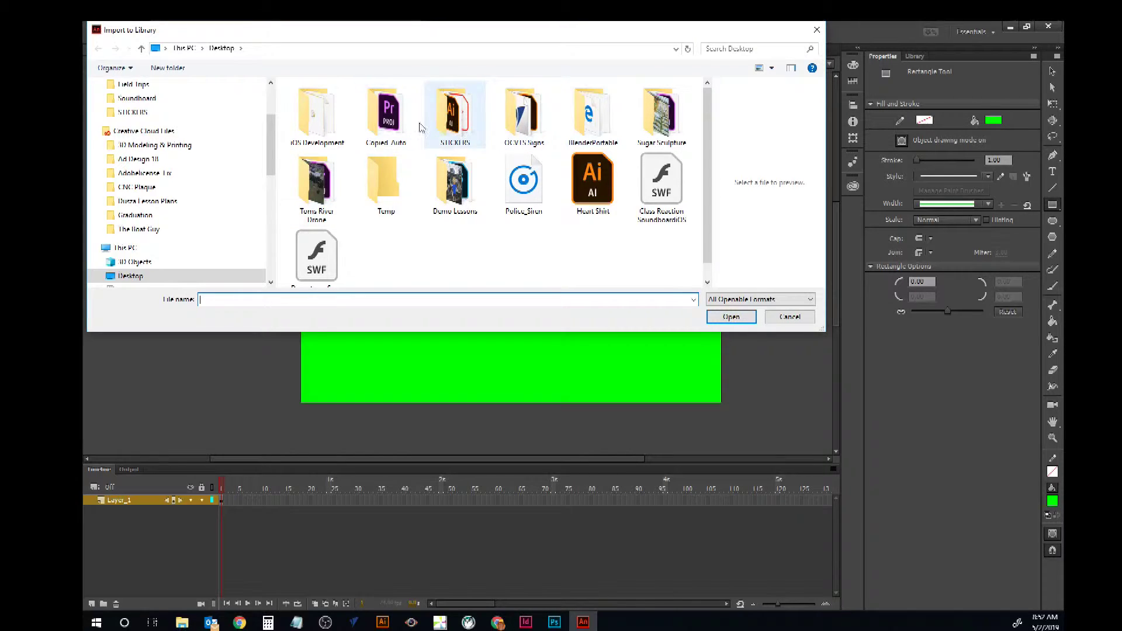
pyautogui.doubleClick(455, 181)
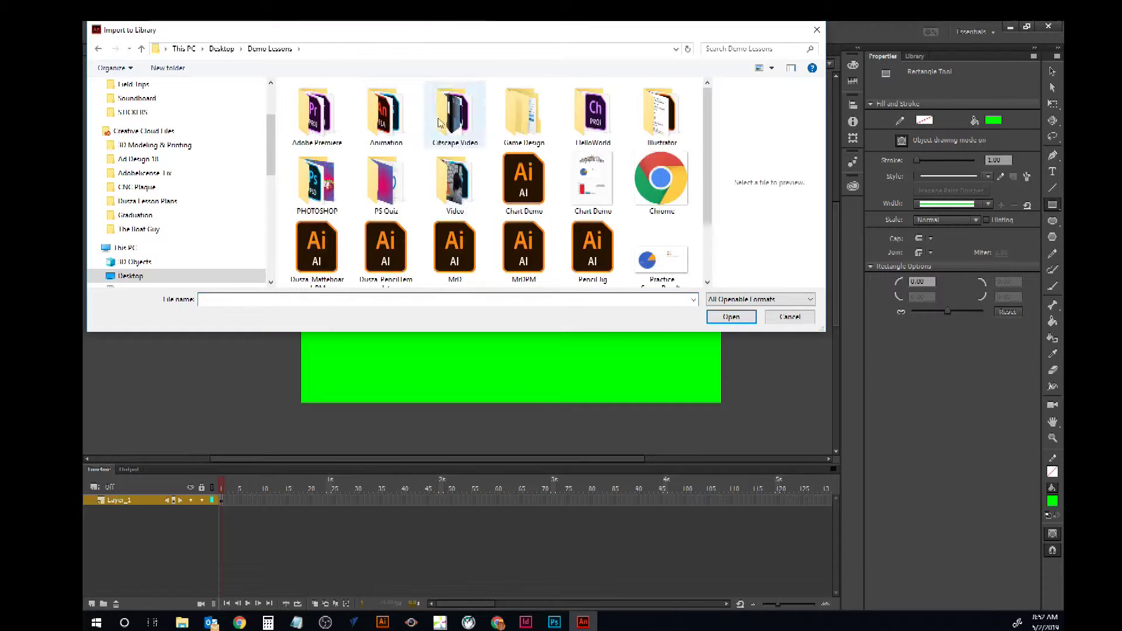
pyautogui.doubleClick(523, 121)
pyautogui.doubleClick(352, 102)
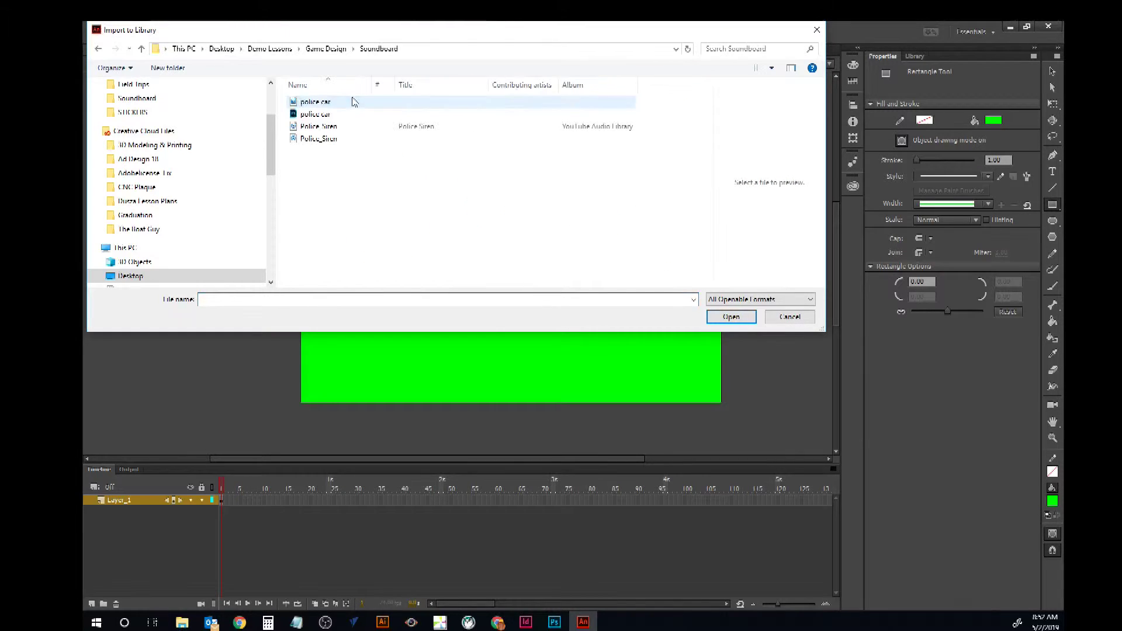
pyautogui.click(329, 115)
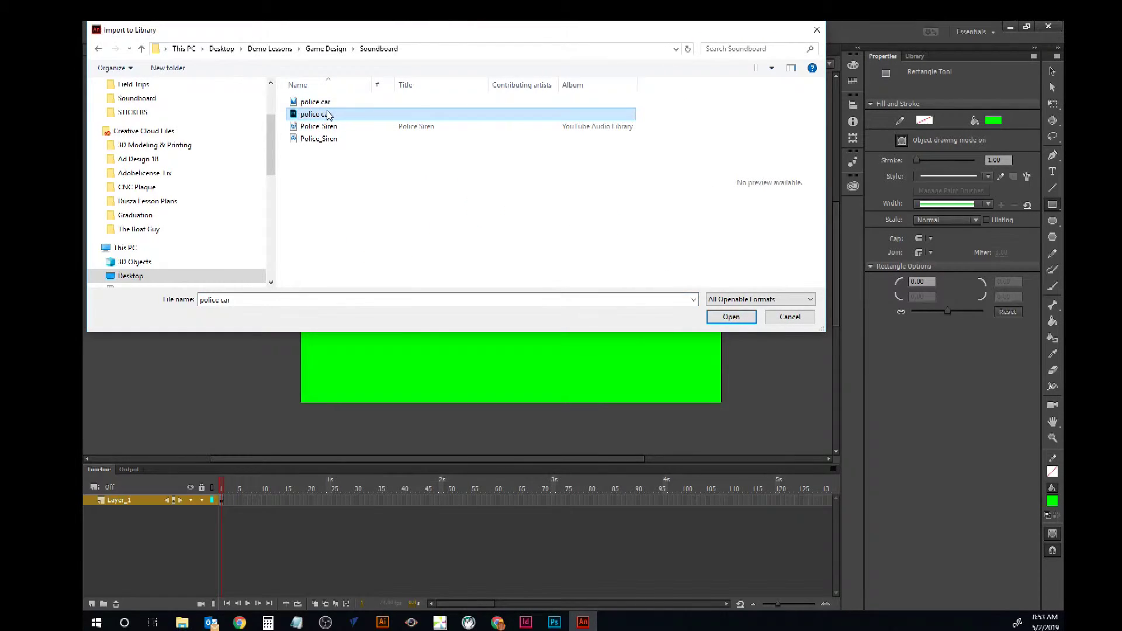
pyautogui.keyDown('ctrl'); pyautogui.click(319, 140); pyautogui.keyUp('ctrl')
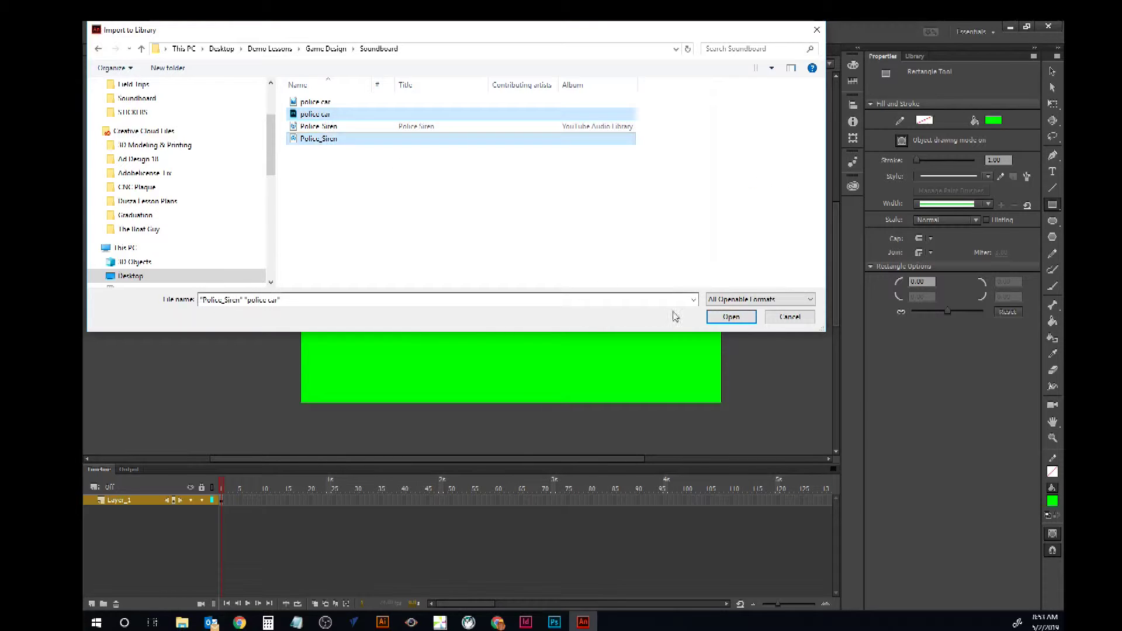
pyautogui.click(730, 317)
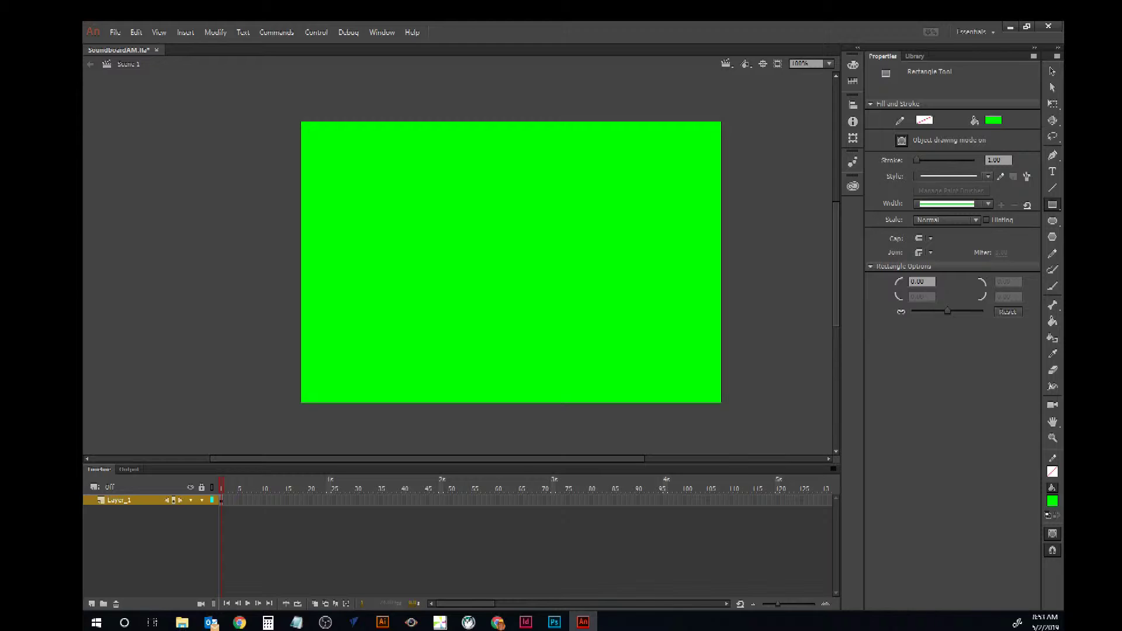
pyautogui.moveTo(586, 119); pyautogui.dragTo(749, 96)
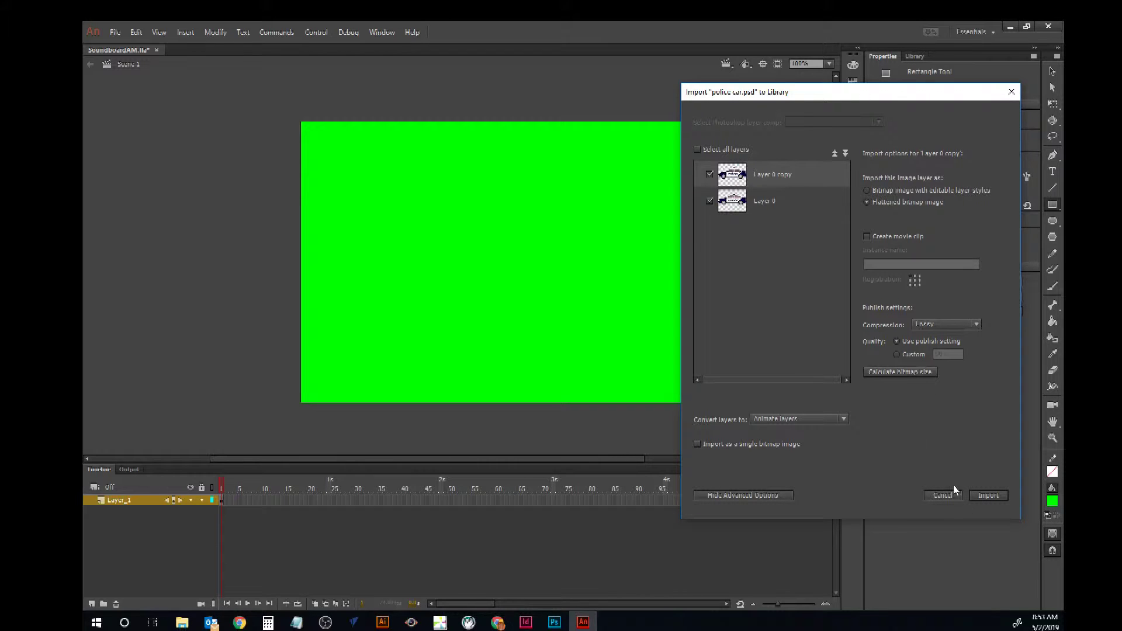
pyautogui.click(988, 496)
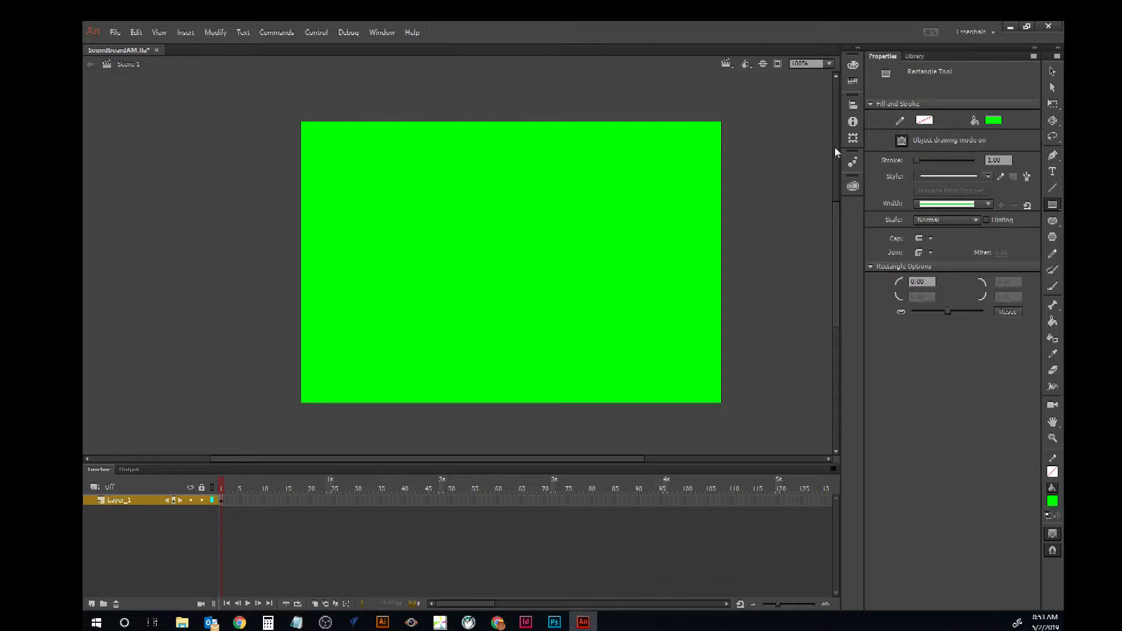
# Place the Layer 0 police car image from the library's police car.psd Asset folder onto the stage
pyautogui.click(914, 56)
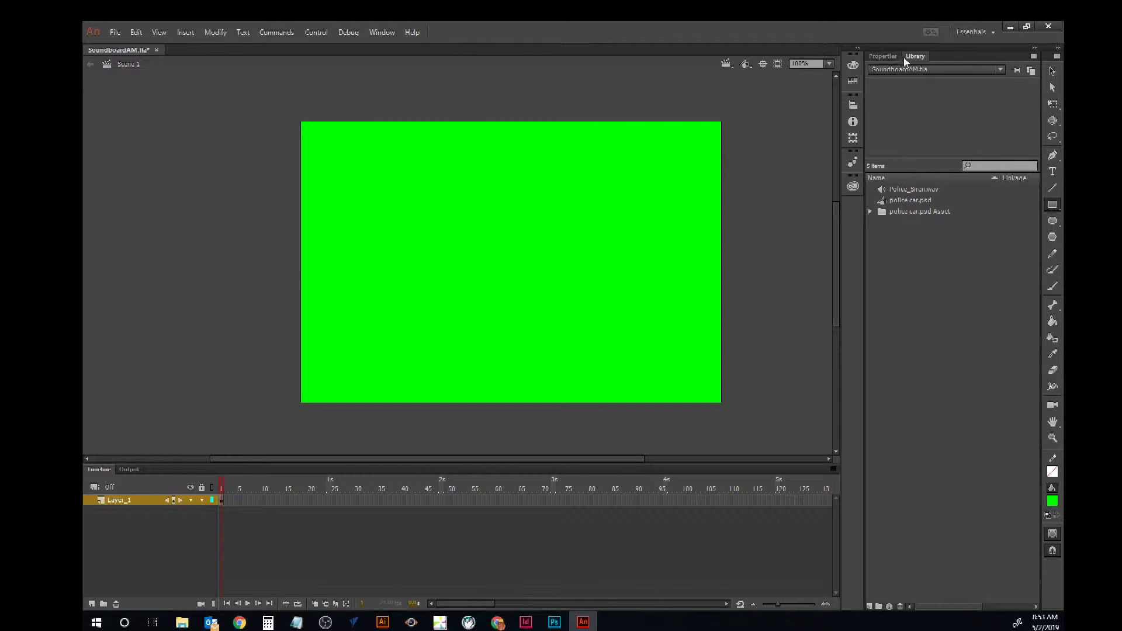
pyautogui.click(870, 212)
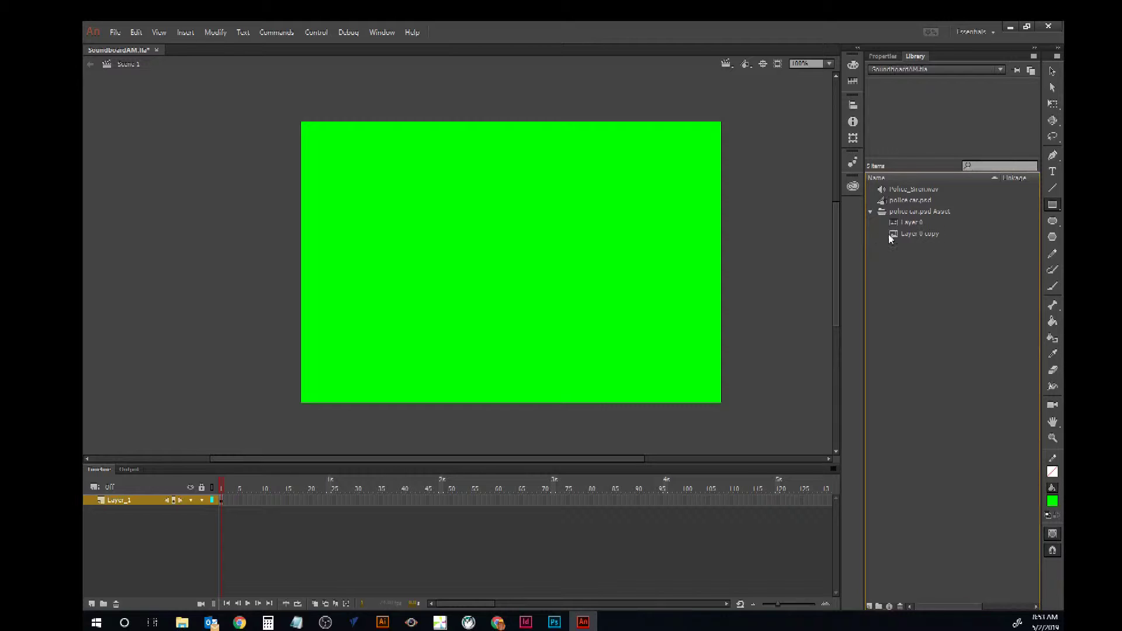
pyautogui.click(893, 234)
pyautogui.click(893, 222)
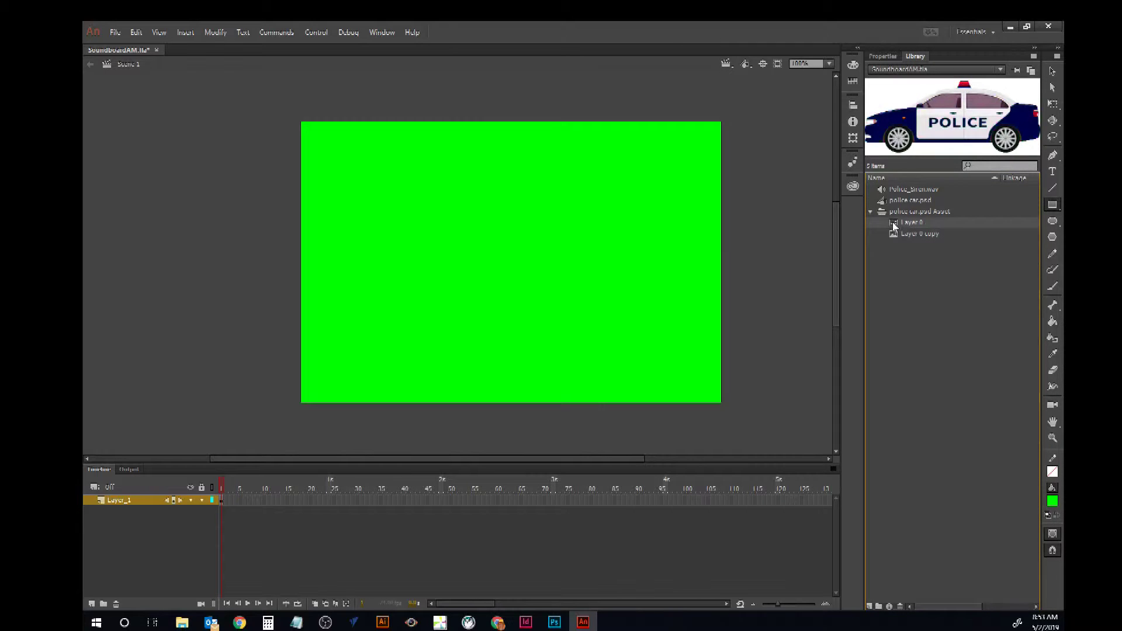
pyautogui.moveTo(893, 222); pyautogui.dragTo(604, 260)
pyautogui.moveTo(455, 279); pyautogui.dragTo(456, 279)
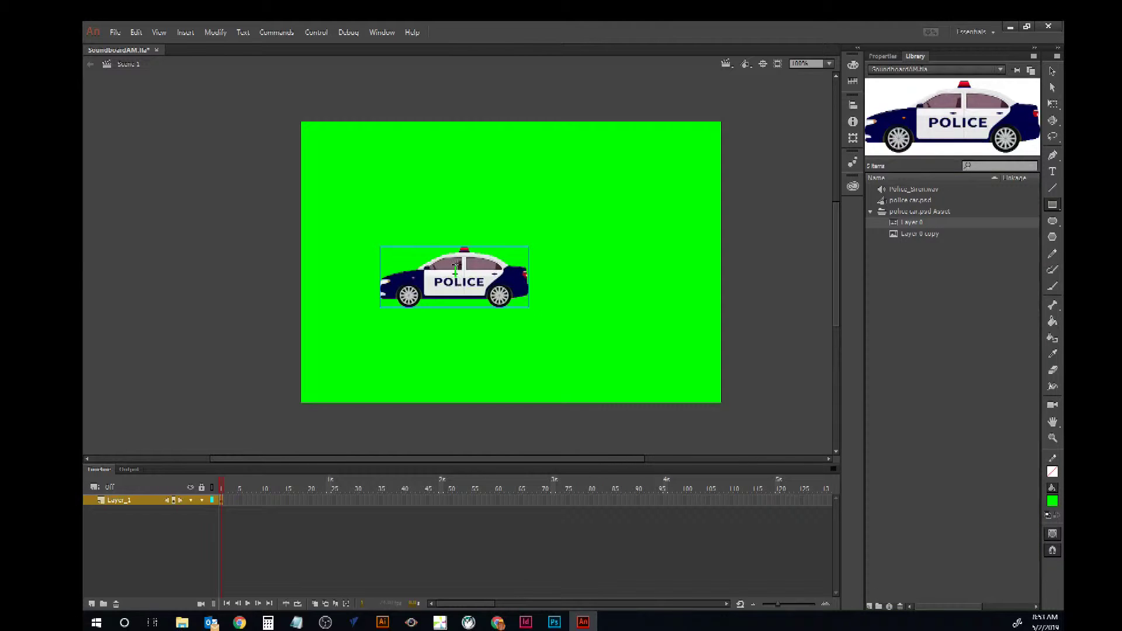
pyautogui.press('Escape')
# Reposition the police car on the stage and scale it down with Free Transform, leaving it left of the stage's centre
pyautogui.click(476, 283)
pyautogui.click(1052, 71)
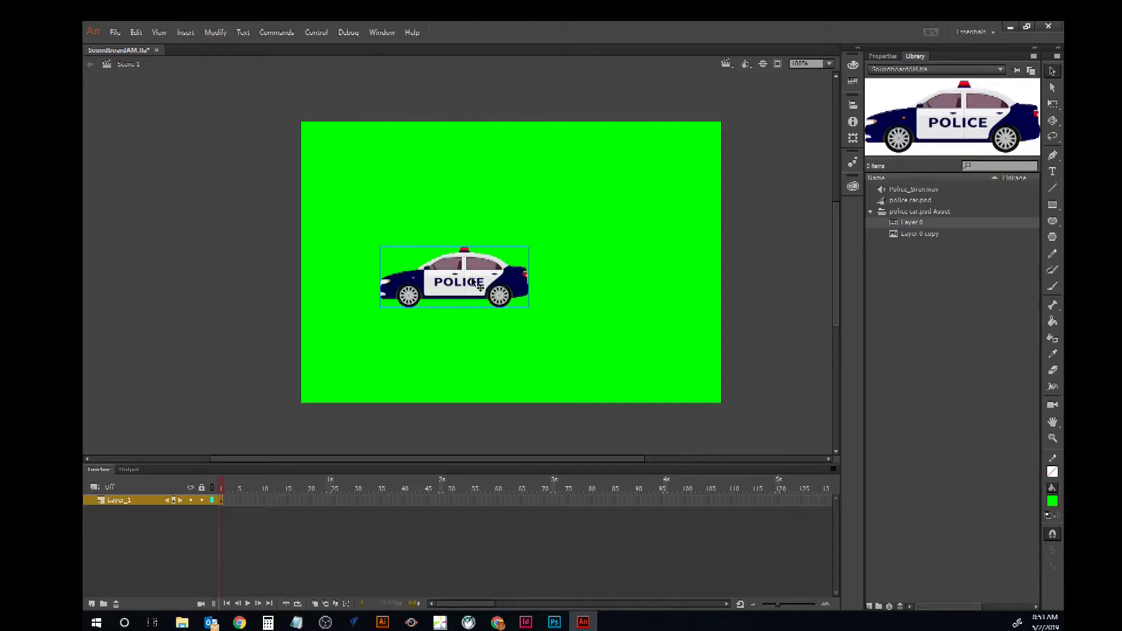
pyautogui.moveTo(479, 286); pyautogui.dragTo(539, 294)
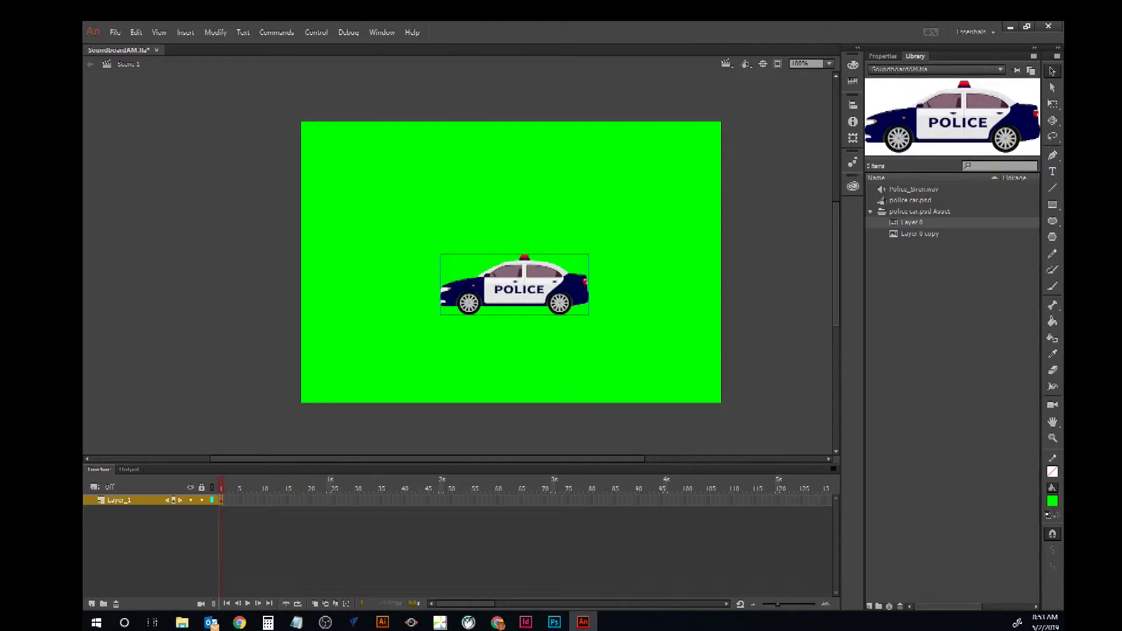
pyautogui.click(1052, 104)
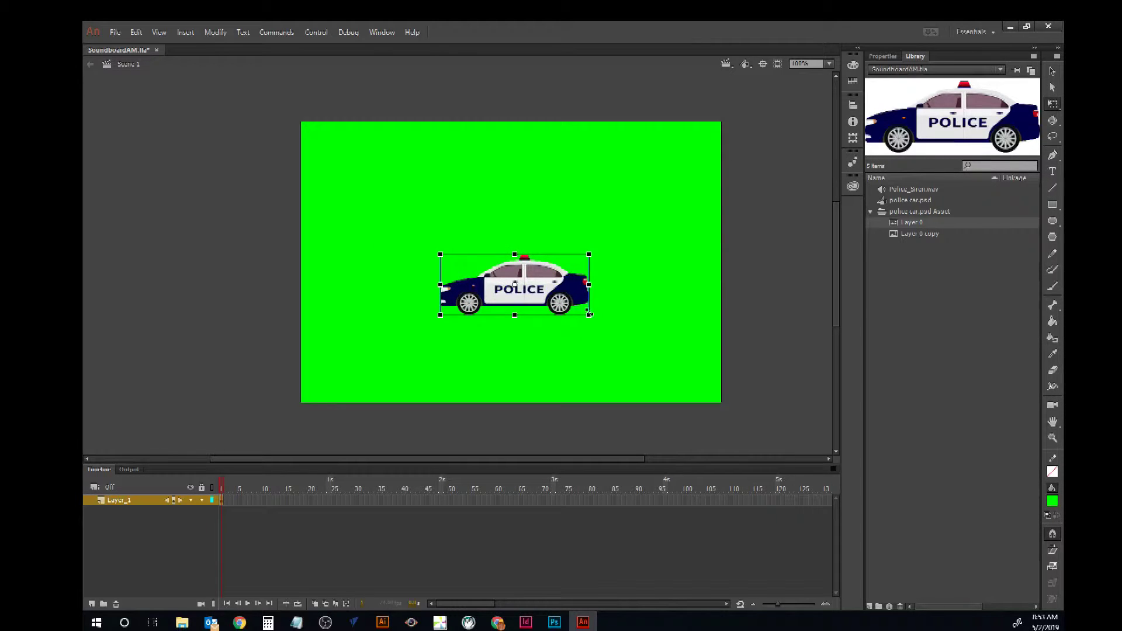
pyautogui.moveTo(589, 314); pyautogui.dragTo(443, 280)
pyautogui.click(1052, 71)
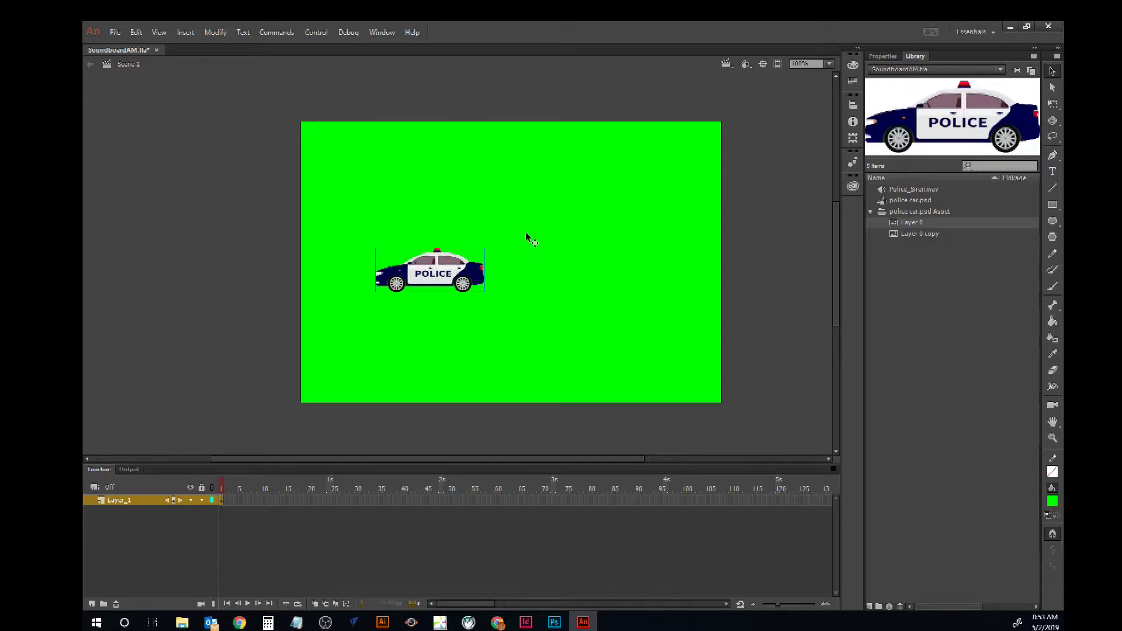
# Convert the police car on the stage to a Button symbol named Police Car
pyautogui.click(211, 33)
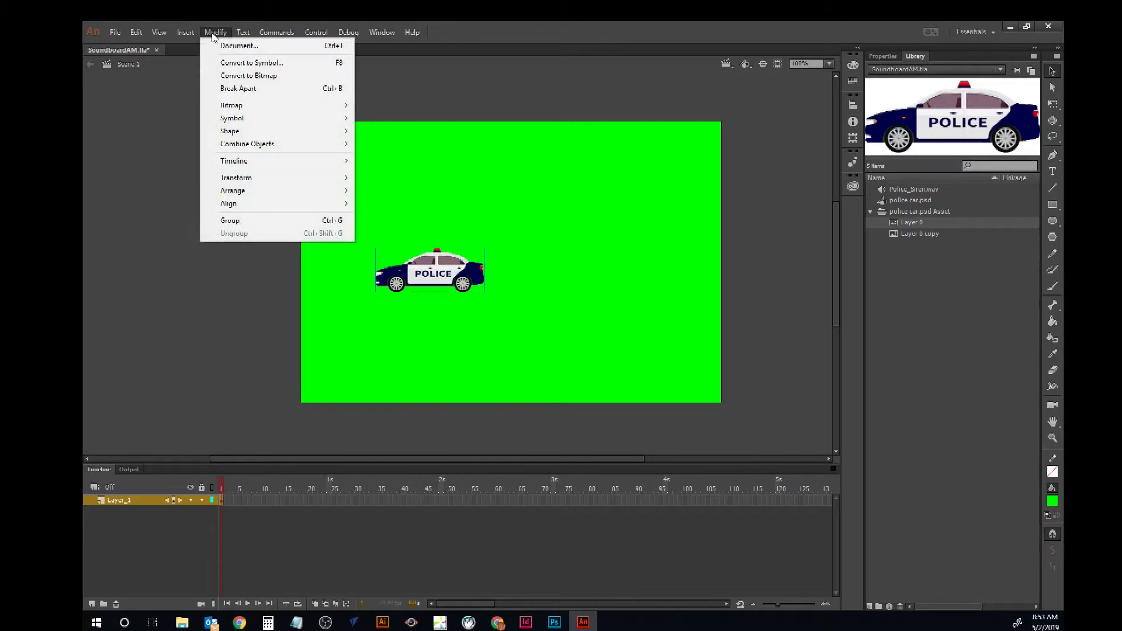
pyautogui.click(228, 63)
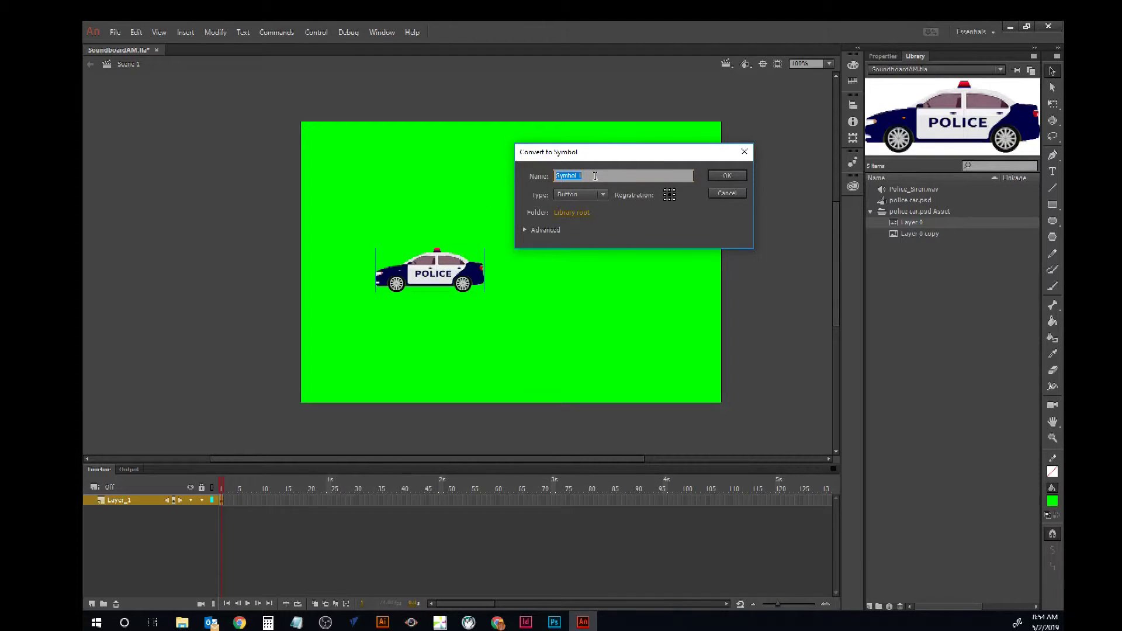
pyautogui.write('Police Car')
pyautogui.click(729, 175)
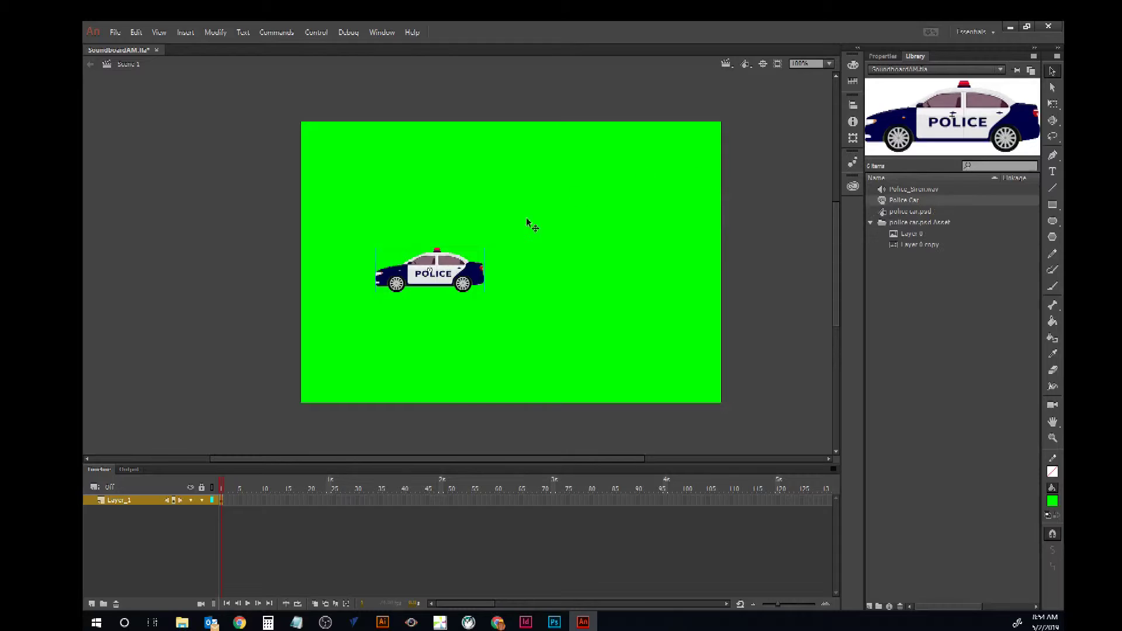
# Open the Police Car button for editing and insert a keyframe in its Over state
pyautogui.doubleClick(467, 275)
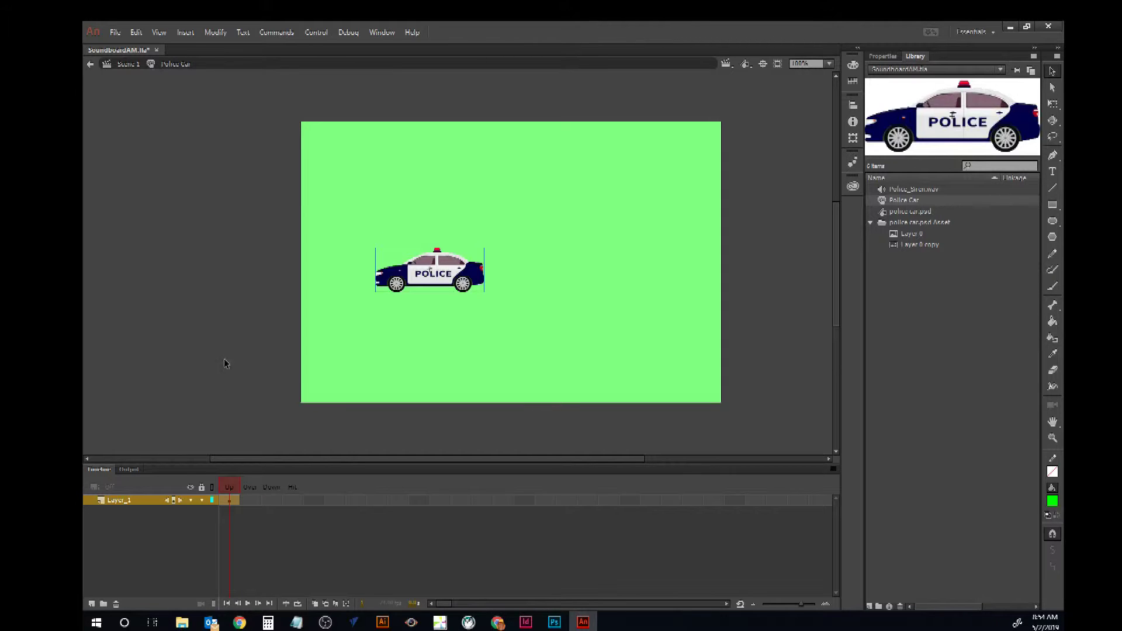
pyautogui.moveTo(258, 502); pyautogui.dragTo(292, 505)
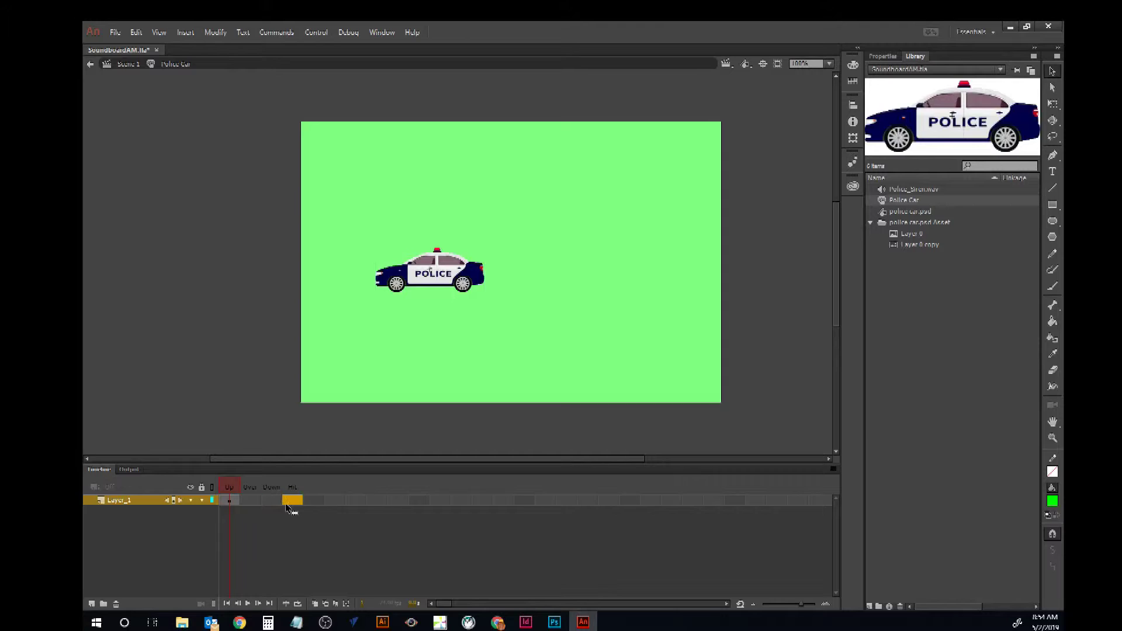
pyautogui.click(252, 502)
pyautogui.rightClick(250, 504)
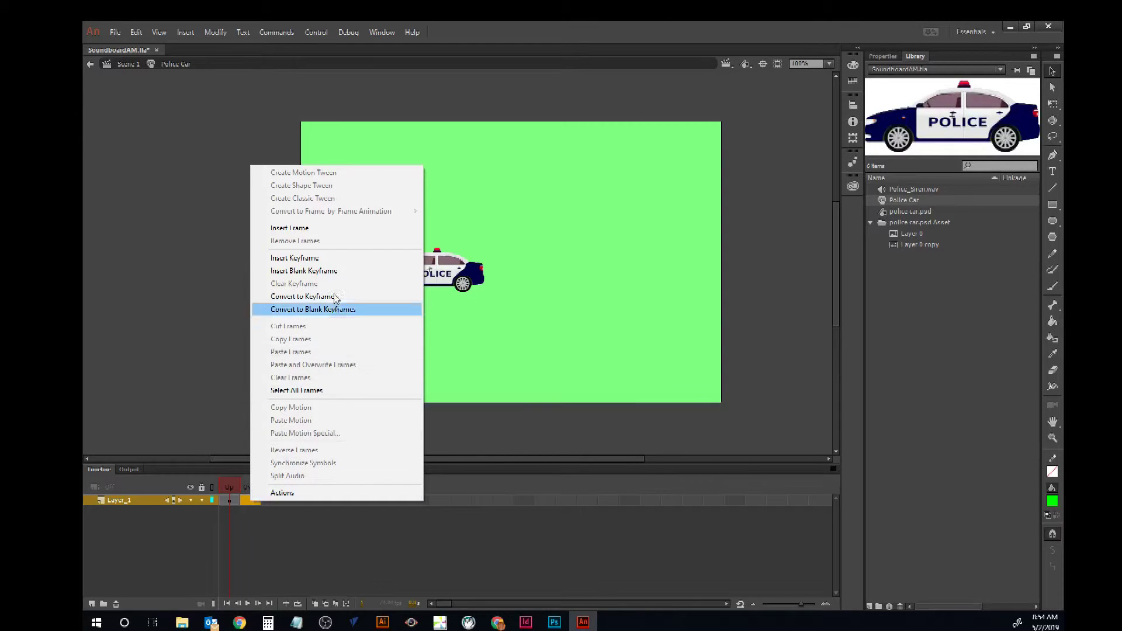
pyautogui.click(337, 260)
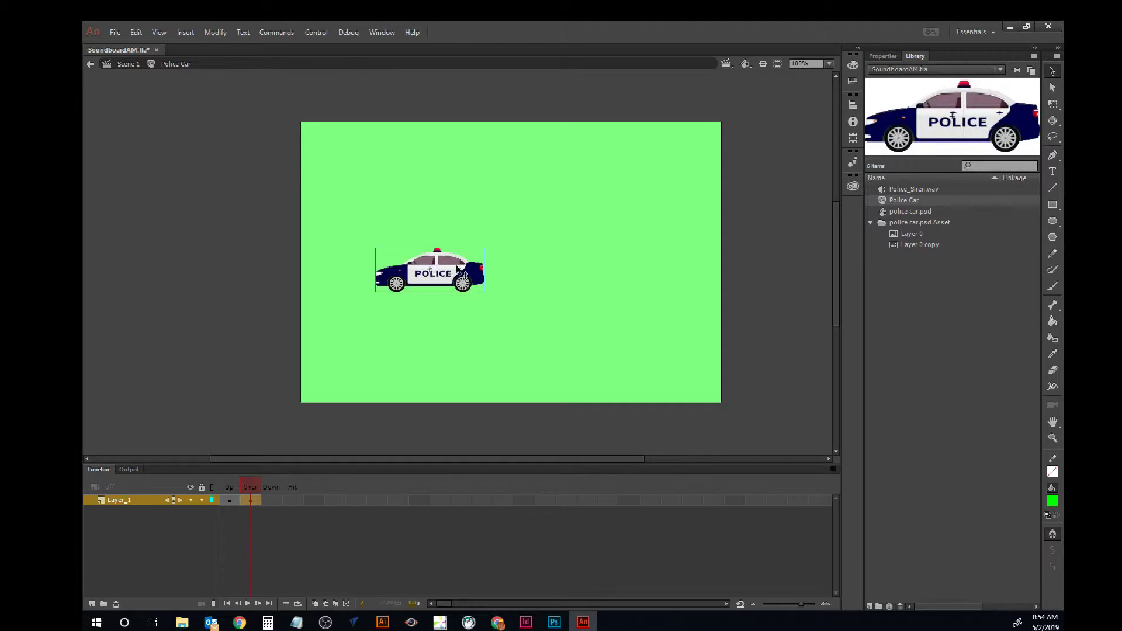
# Swap the car bitmap in the button's Over state for Layer 0 copy
pyautogui.click(884, 56)
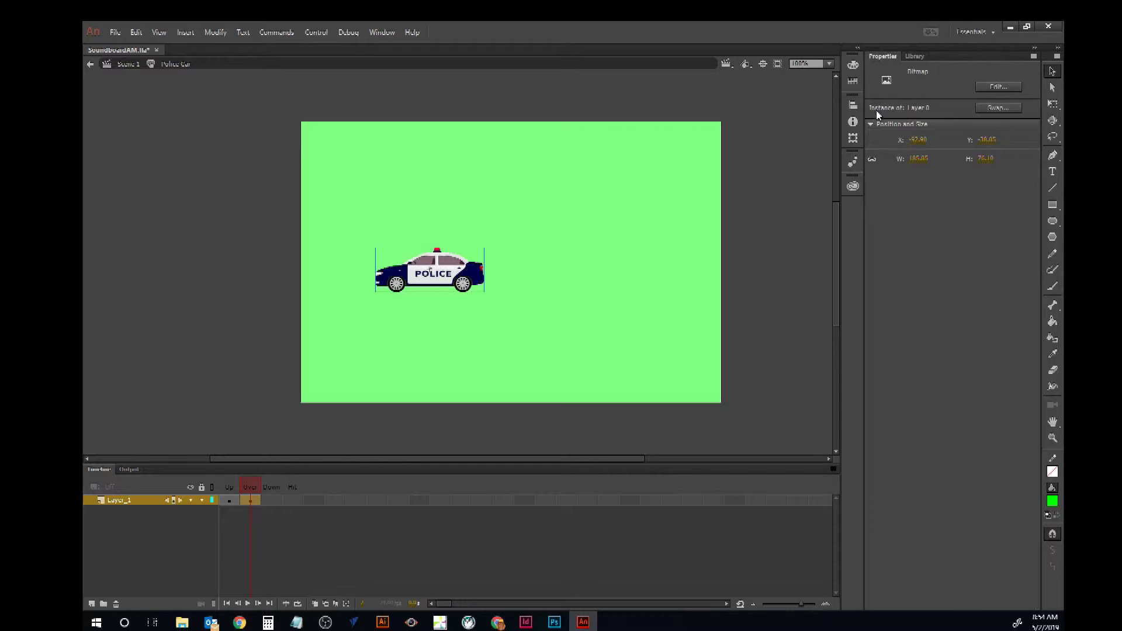
pyautogui.click(993, 108)
pyautogui.click(545, 232)
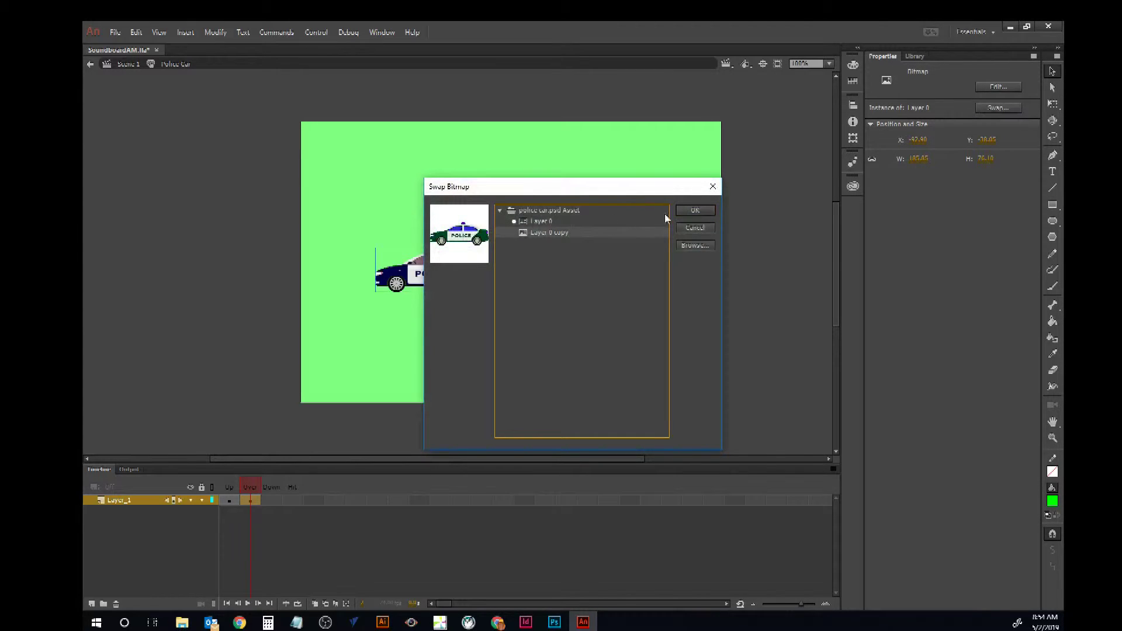
pyautogui.click(696, 211)
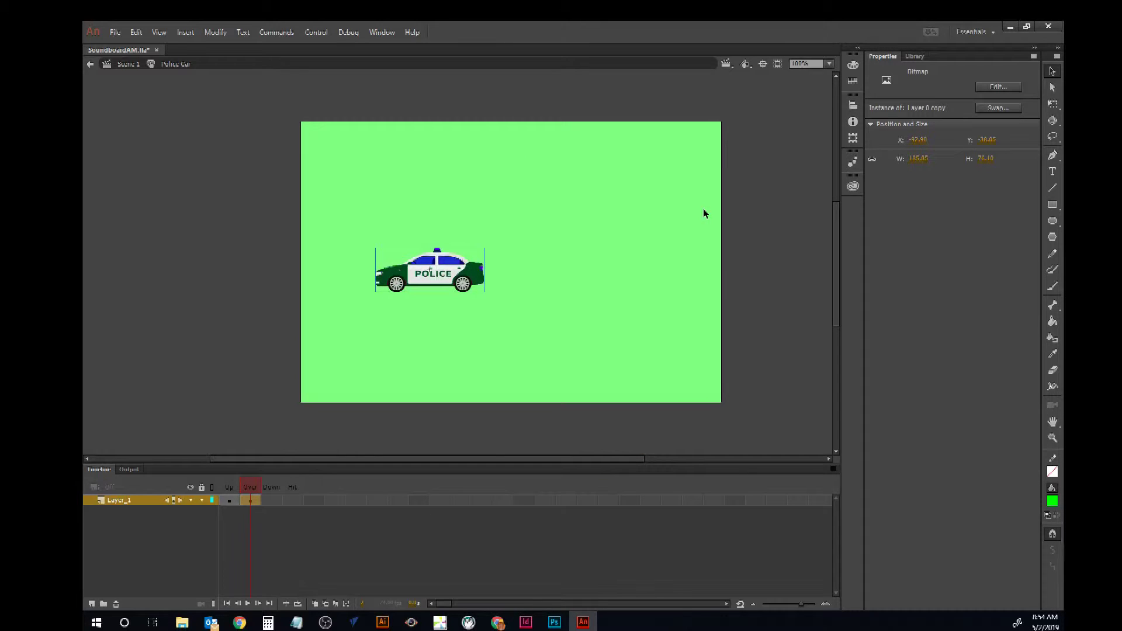
pyautogui.click(794, 262)
# Return to Scene 1 and test the movie to check the police car's rollover image
pyautogui.click(107, 65)
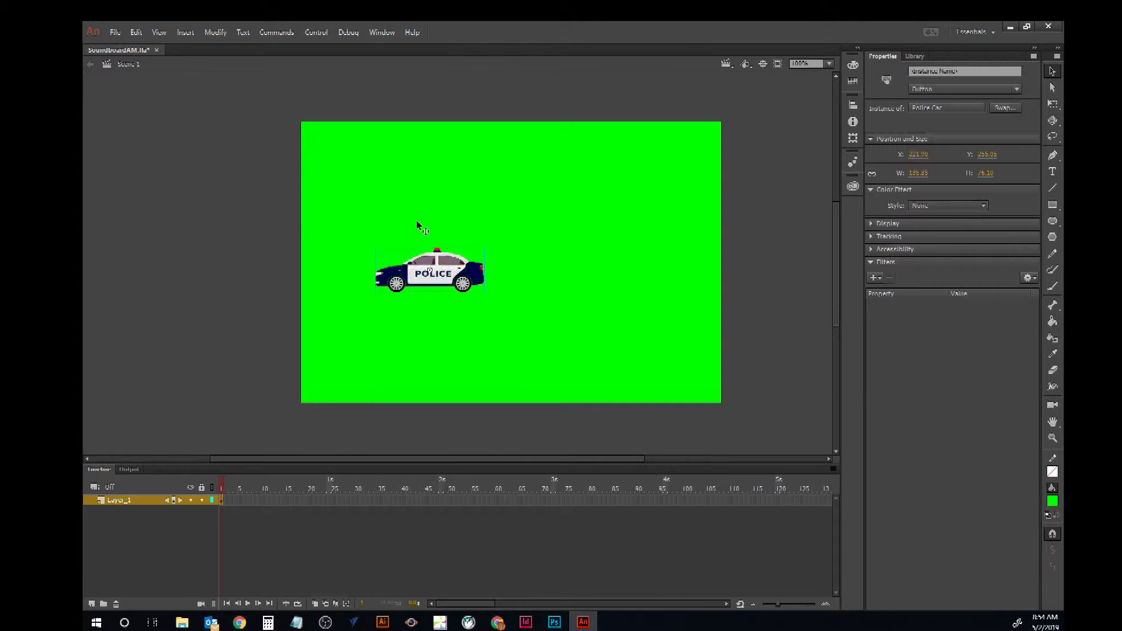
pyautogui.hotkey('ctrl', 'Return')
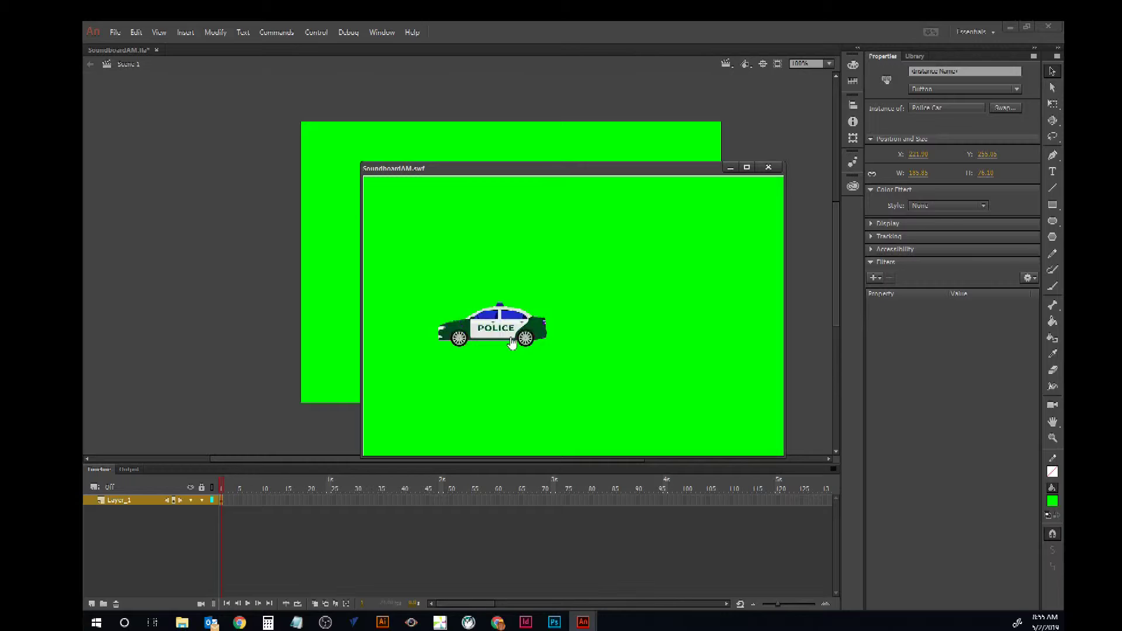
pyautogui.click(768, 168)
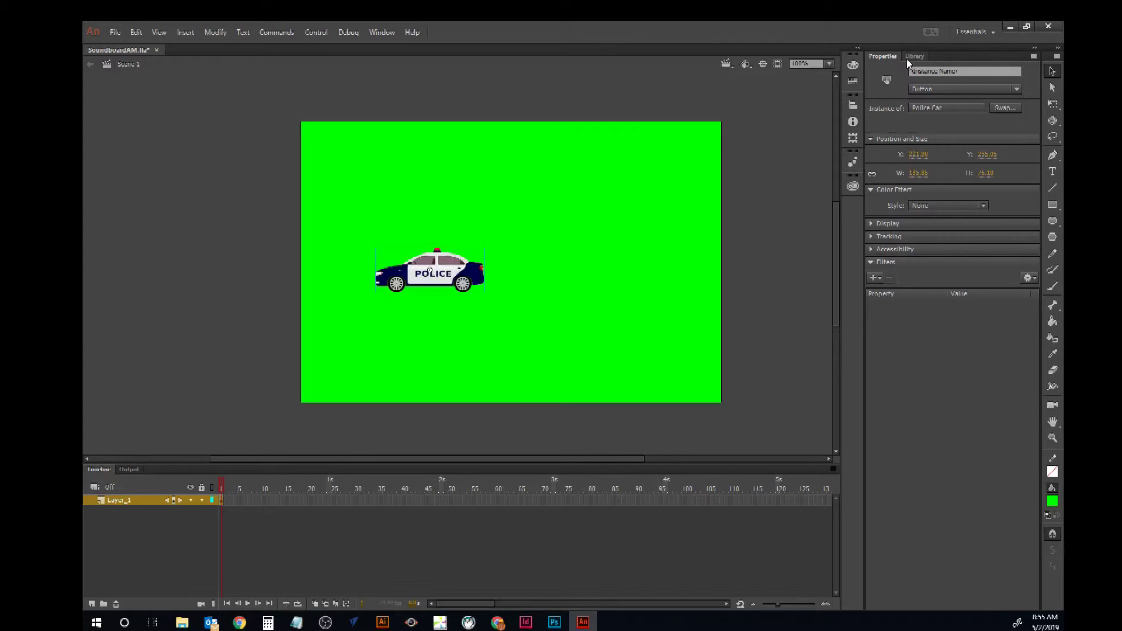
# Reopen the Police Car button and insert a keyframe in its Down state
pyautogui.doubleClick(437, 266)
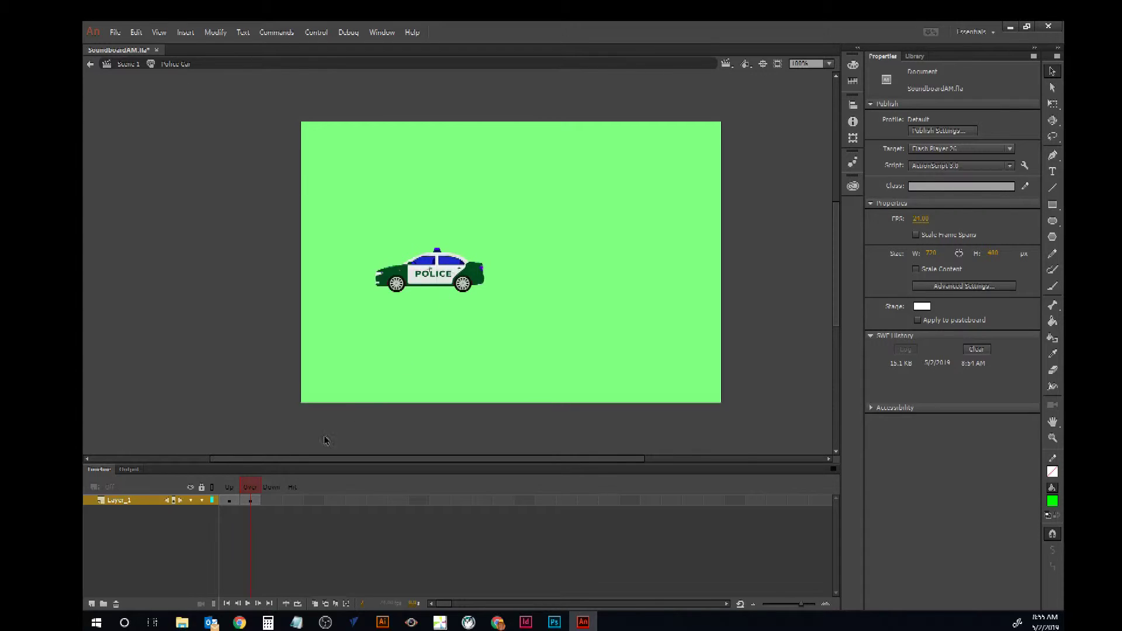
pyautogui.click(271, 500)
pyautogui.rightClick(271, 502)
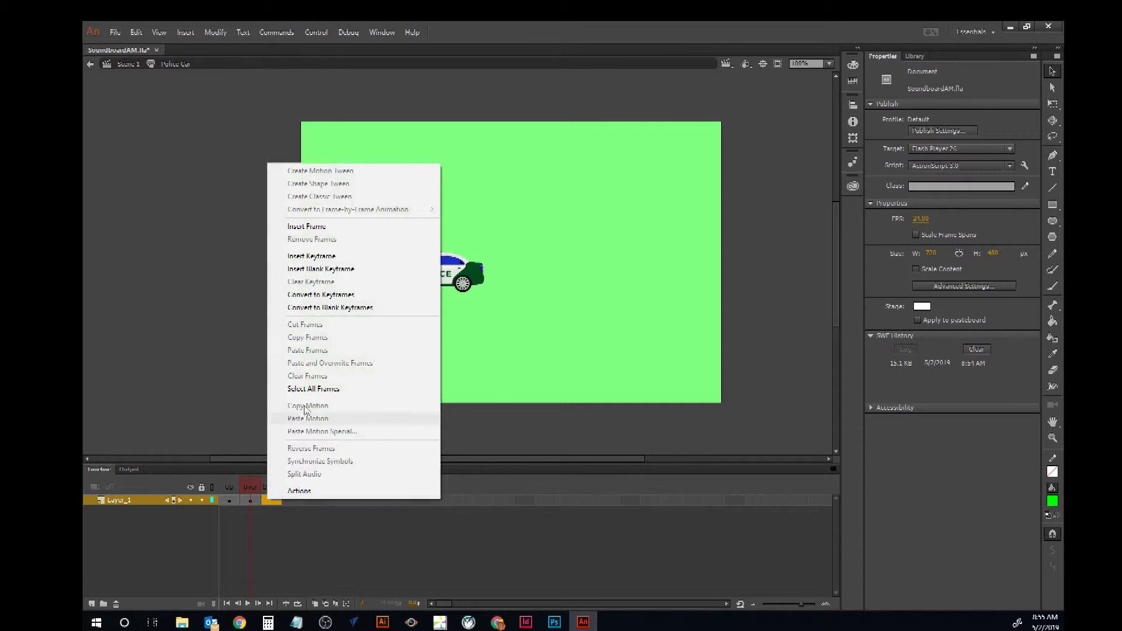
pyautogui.click(322, 256)
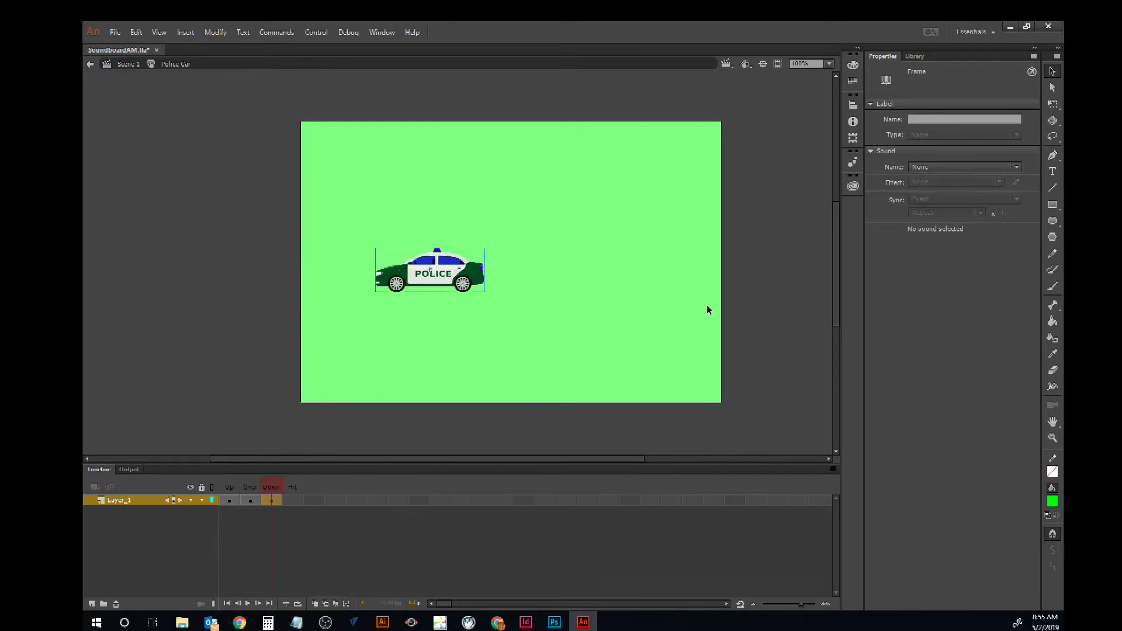
# Preview Police_Siren.wav from the library and add it to the button's Down keyframe
pyautogui.click(914, 57)
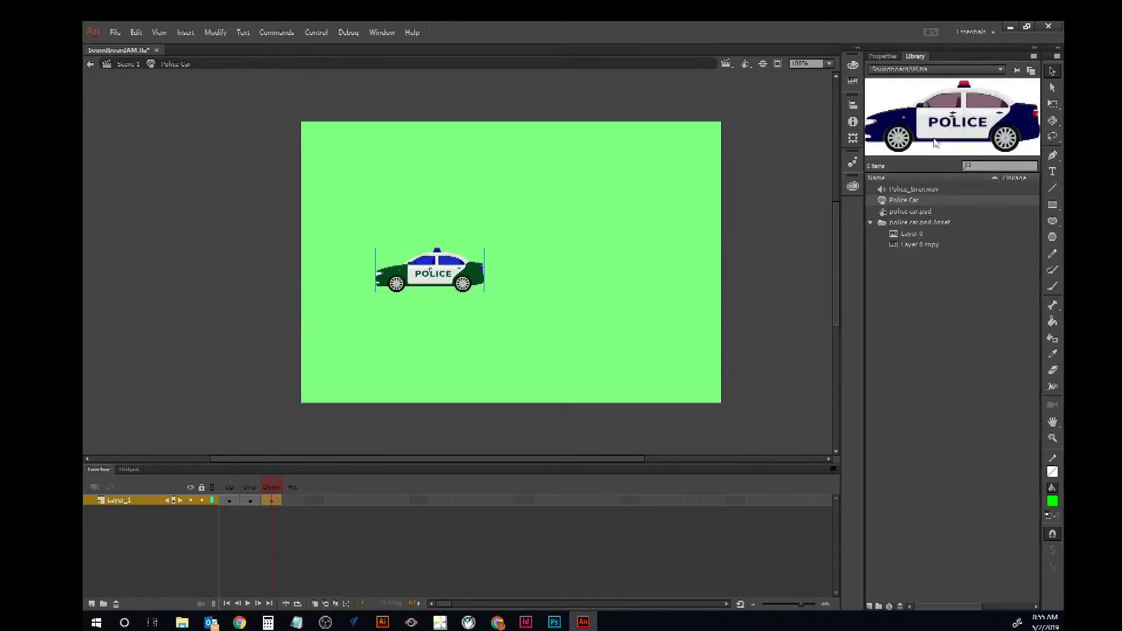
pyautogui.click(906, 191)
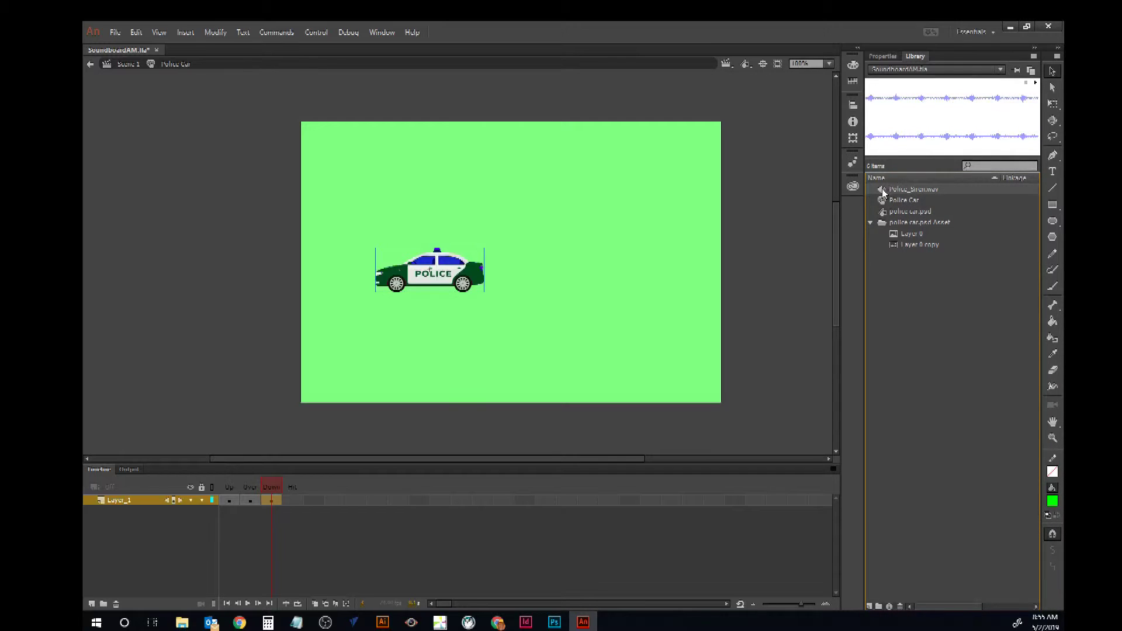
pyautogui.click(1035, 83)
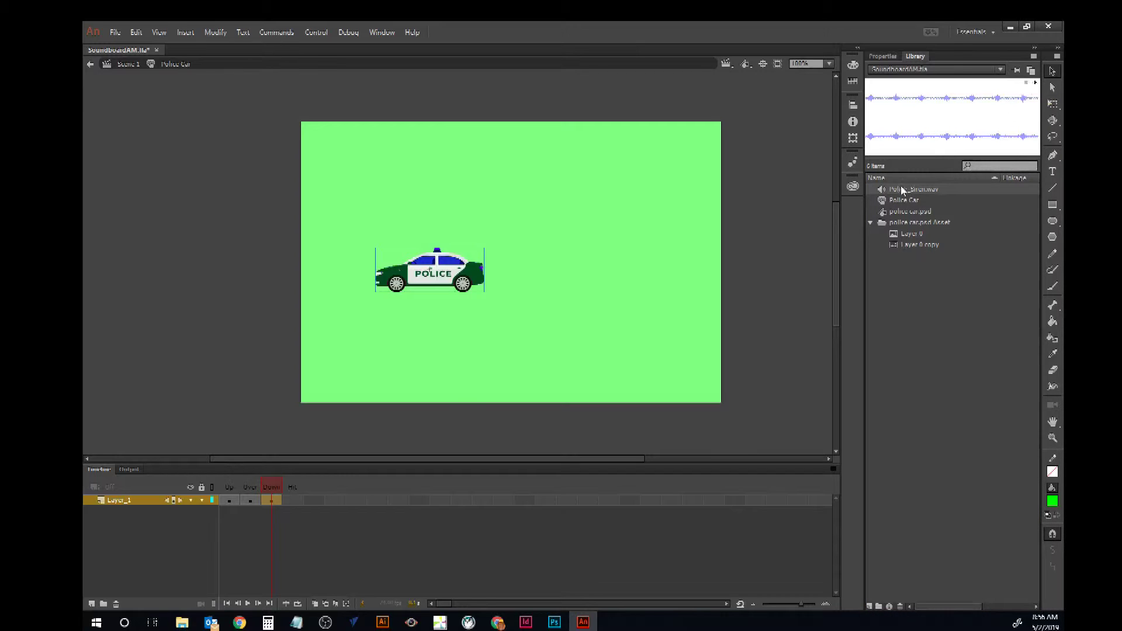
pyautogui.moveTo(916, 195); pyautogui.dragTo(429, 266)
# Return to Scene 1 and test the movie, triggering the police car button to hear its siren
pyautogui.click(124, 64)
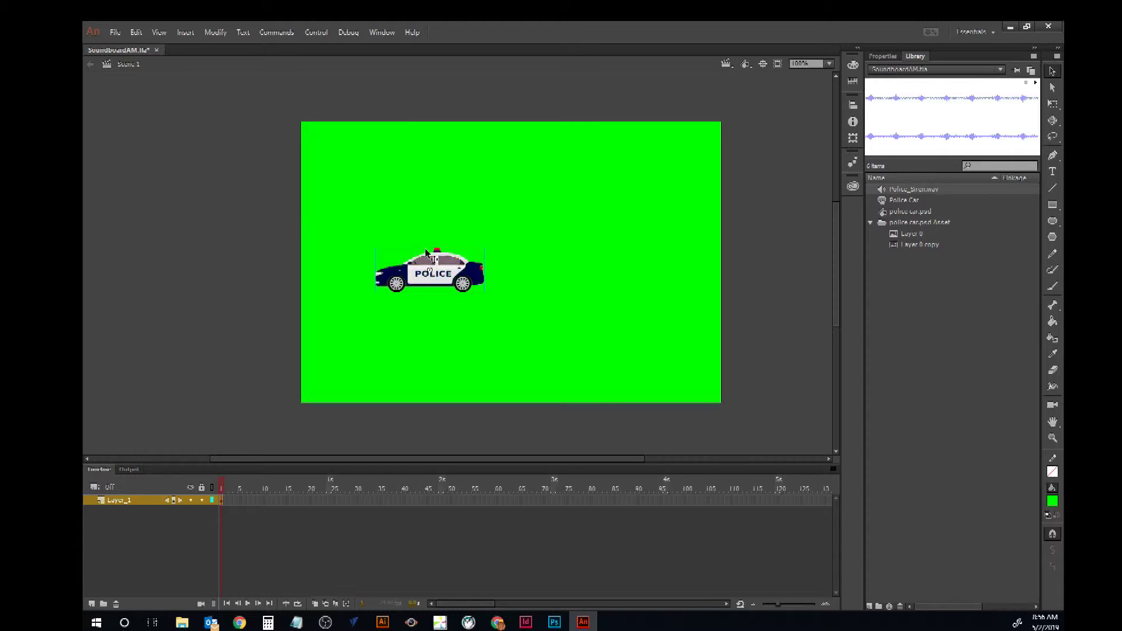
pyautogui.hotkey('ctrl', 'Return')
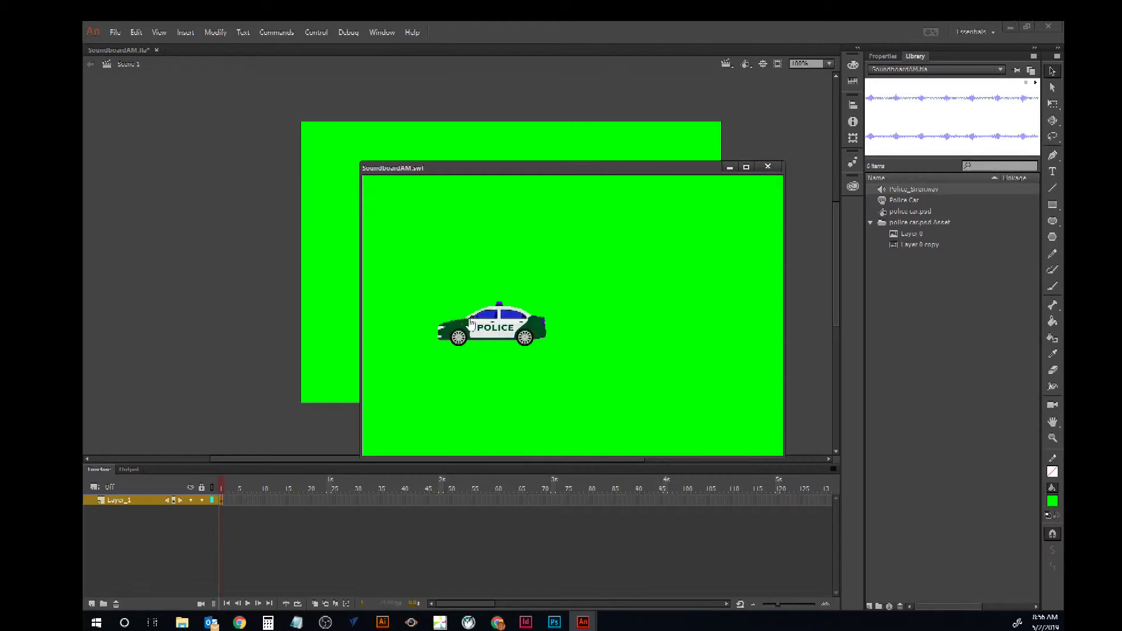
pyautogui.click(475, 322)
pyautogui.click(768, 167)
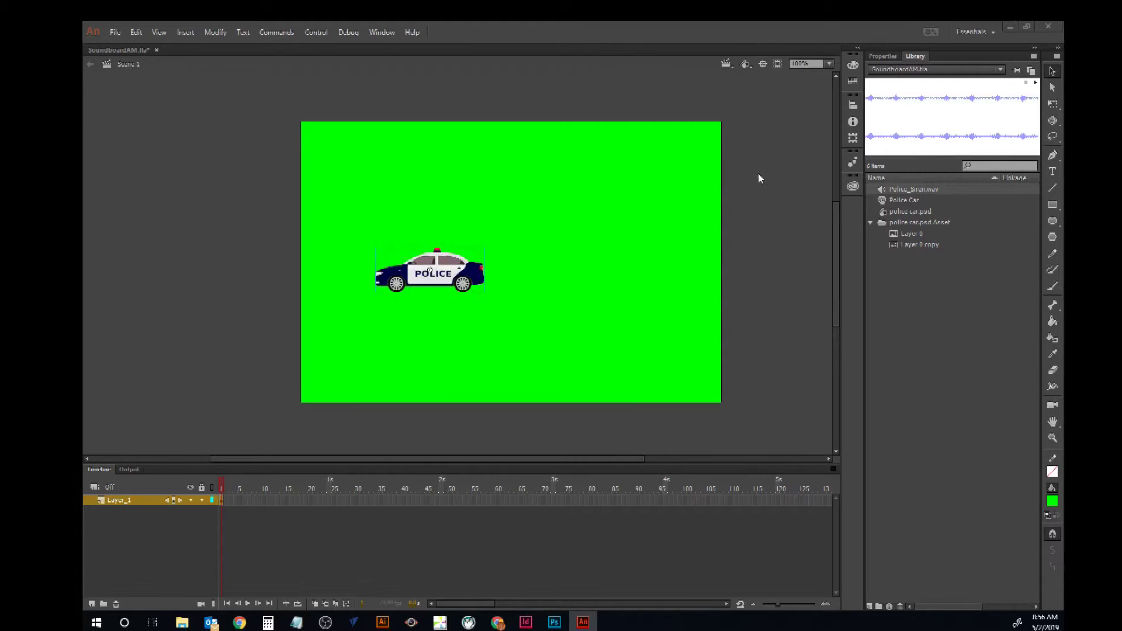
# Set the siren sound's sync to Event on the Police Car button's Down frame, and return to Scene 1
pyautogui.doubleClick(437, 276)
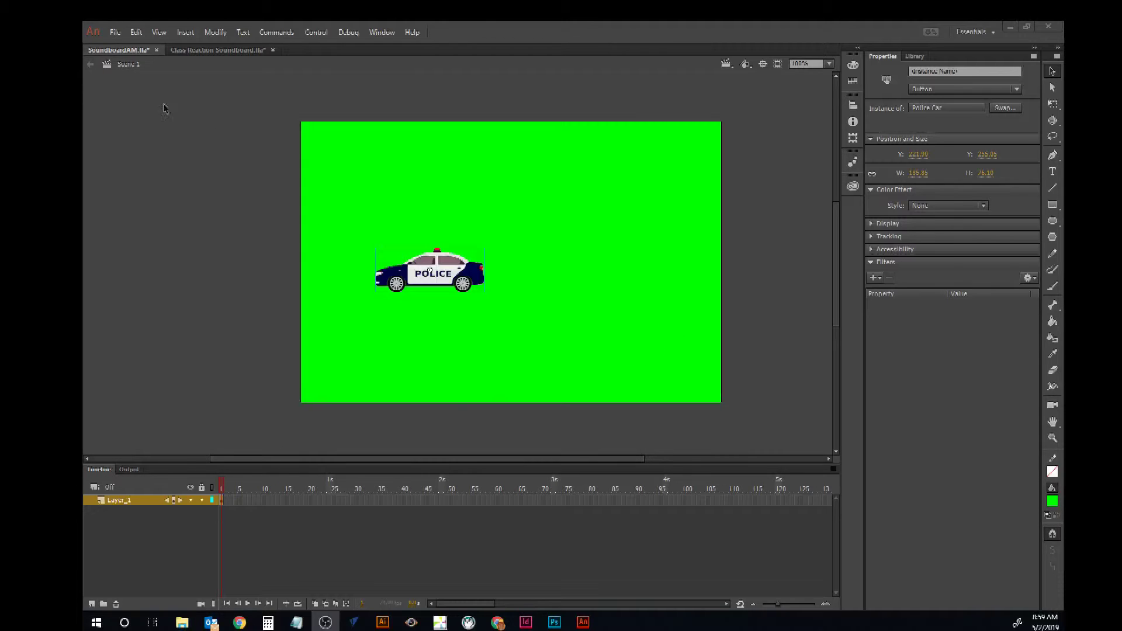
pyautogui.doubleClick(448, 280)
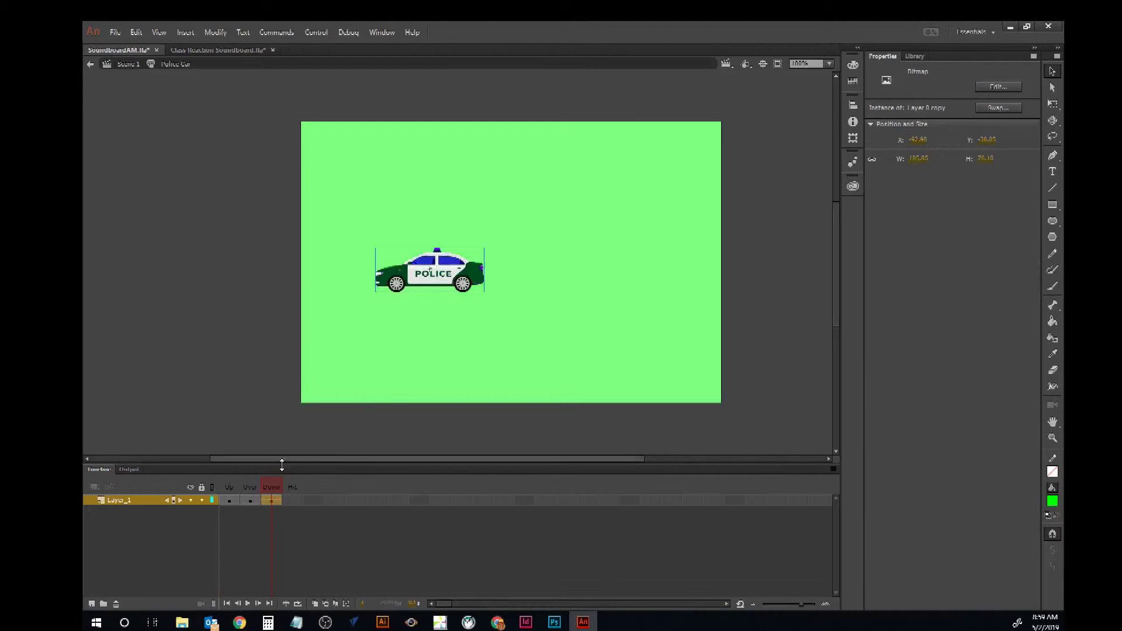
pyautogui.click(280, 501)
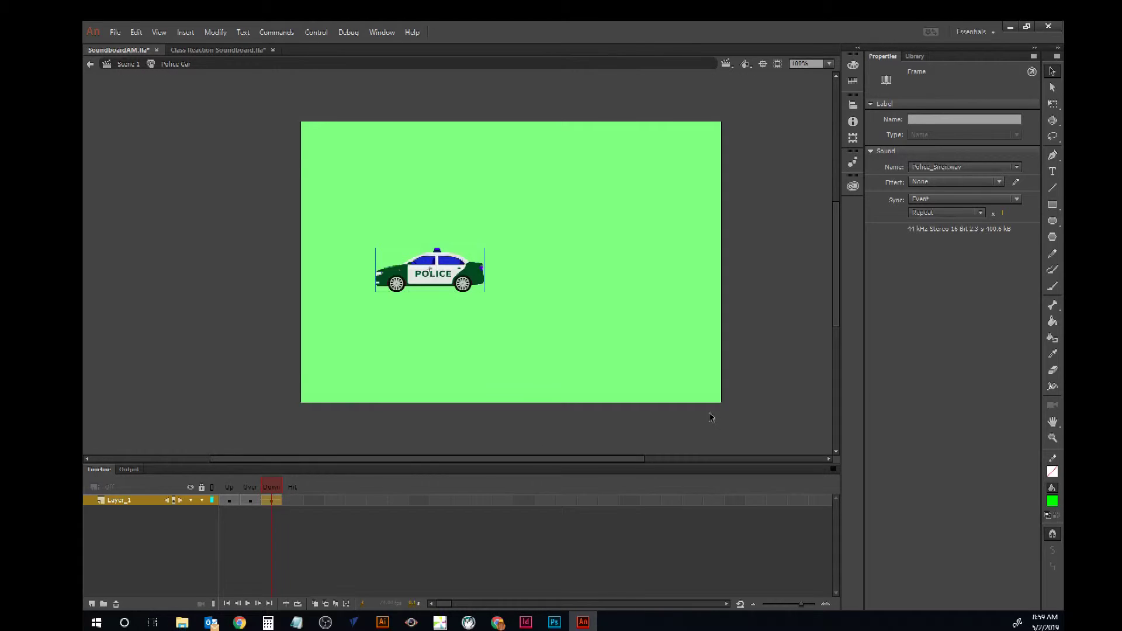
pyautogui.click(941, 200)
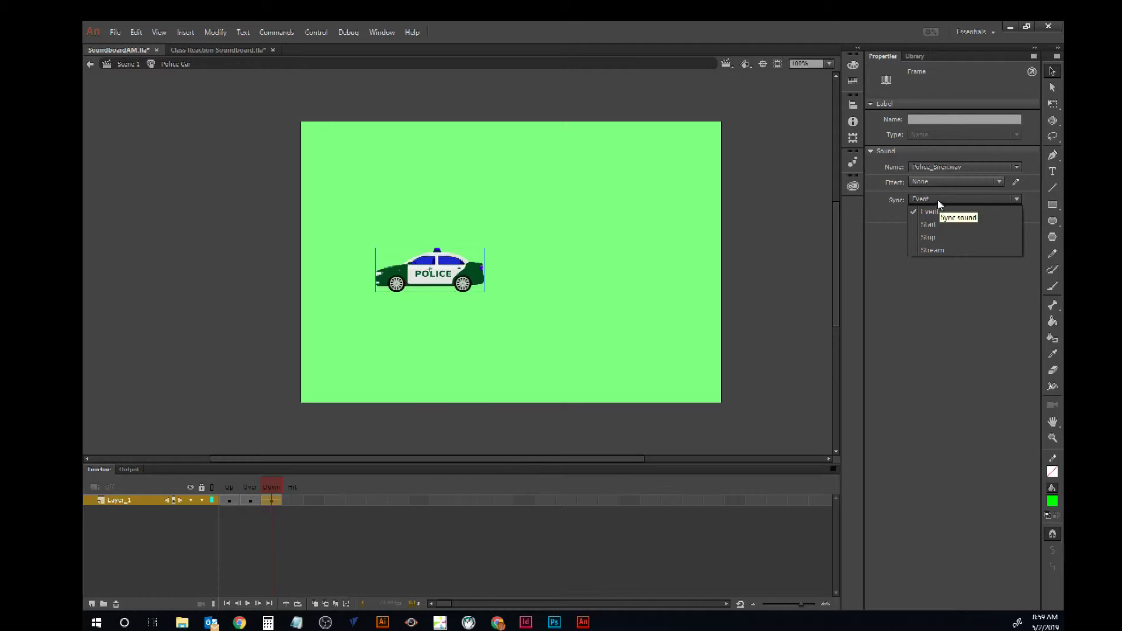
pyautogui.click(932, 211)
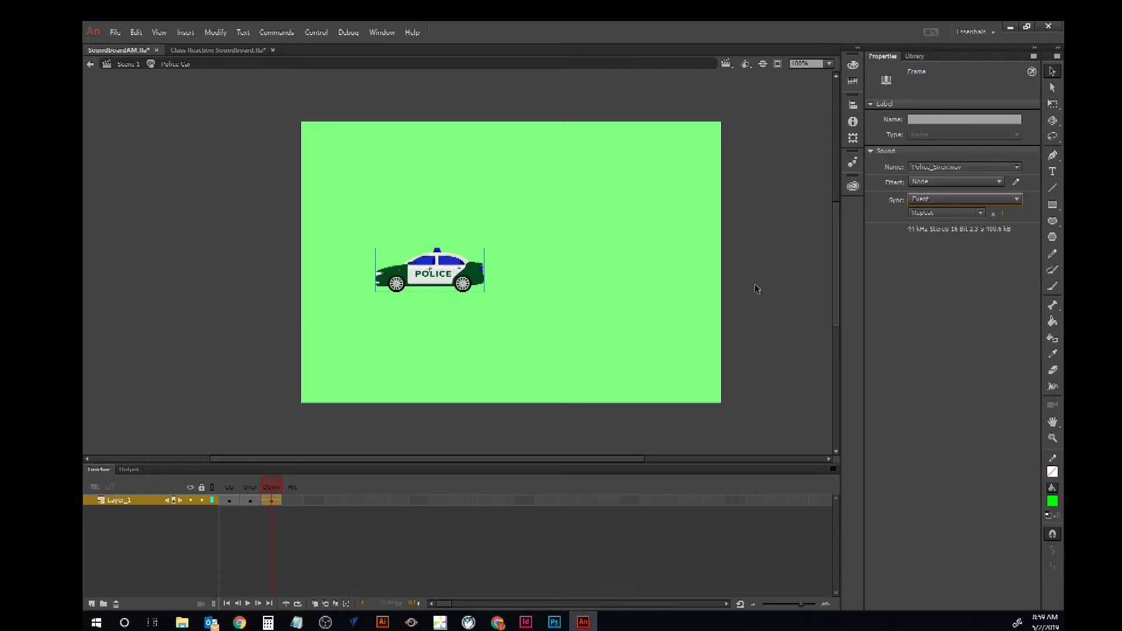
pyautogui.click(122, 70)
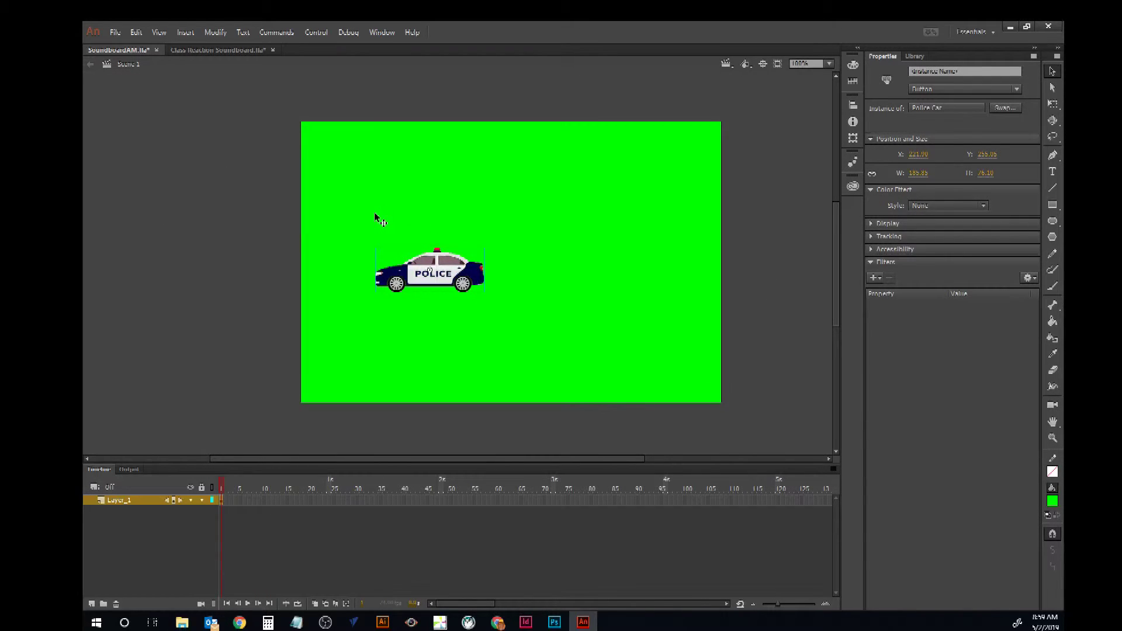
# Set the publish destination to SoundboardAM (.swf) in Desktop > Demo Lessons > Game Design > Soundboard, replacing the existing file
pyautogui.click(115, 33)
pyautogui.click(116, 35)
pyautogui.click(122, 30)
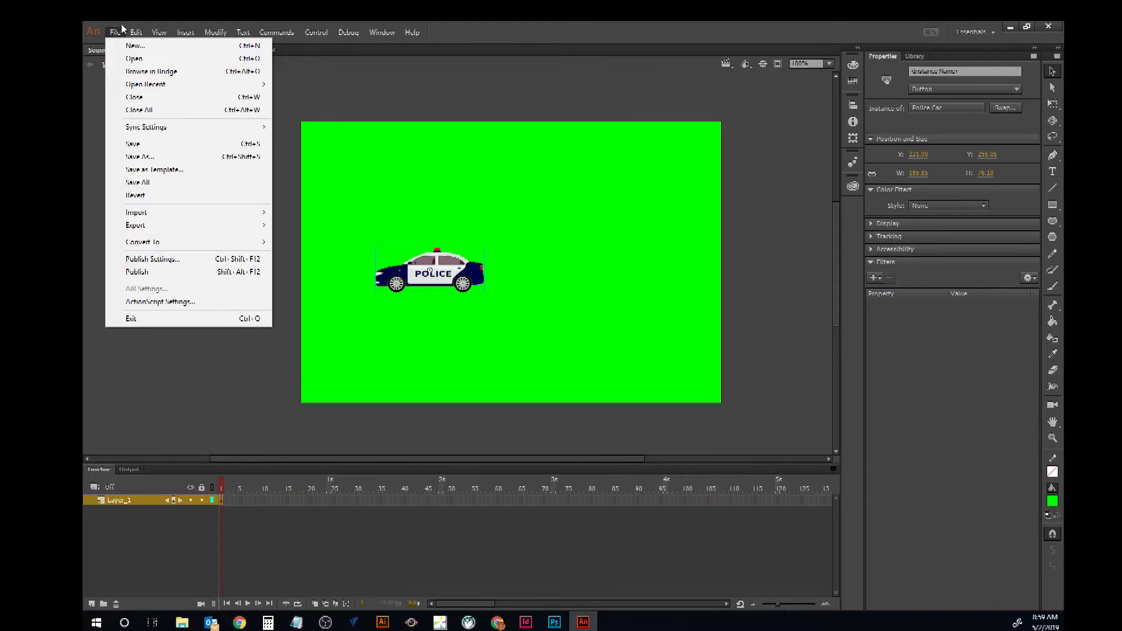
pyautogui.click(177, 266)
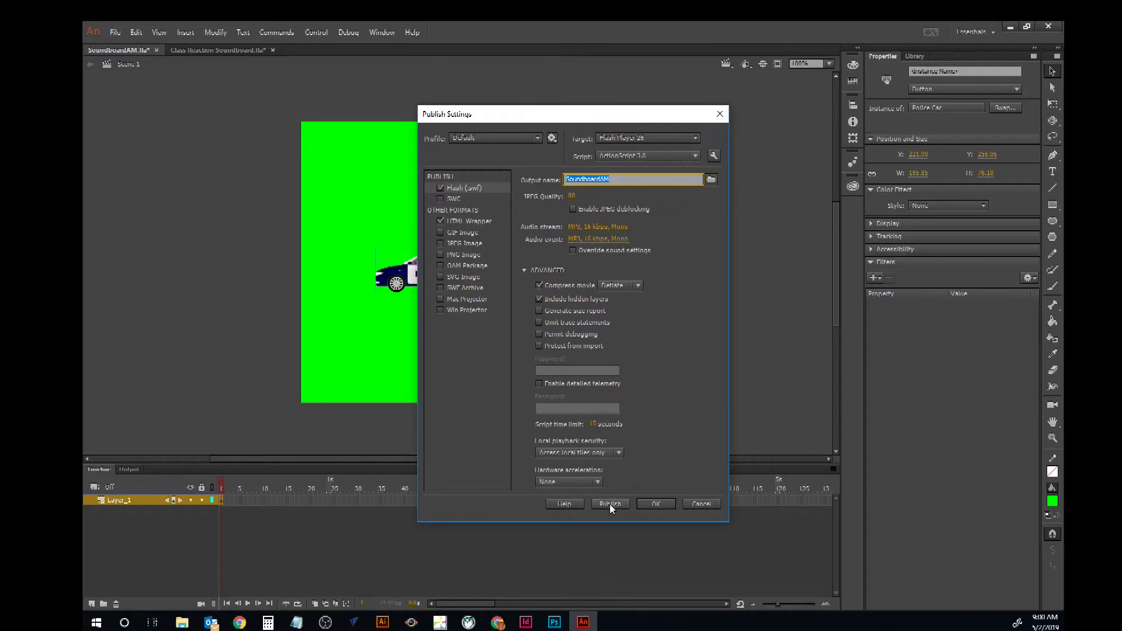
pyautogui.click(712, 180)
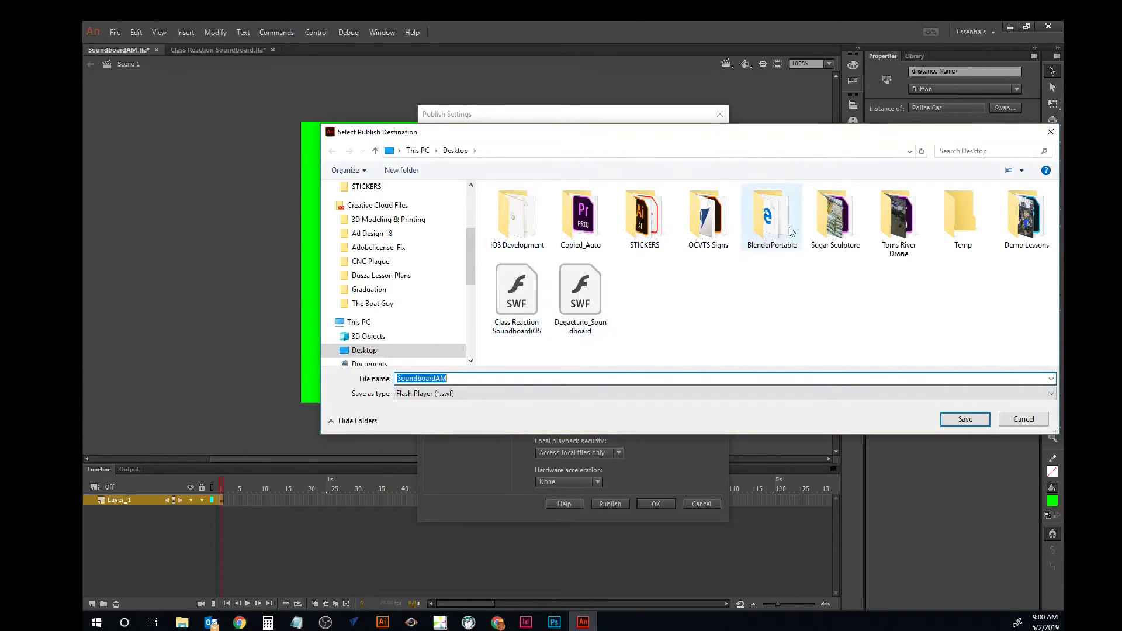
pyautogui.doubleClick(1017, 225)
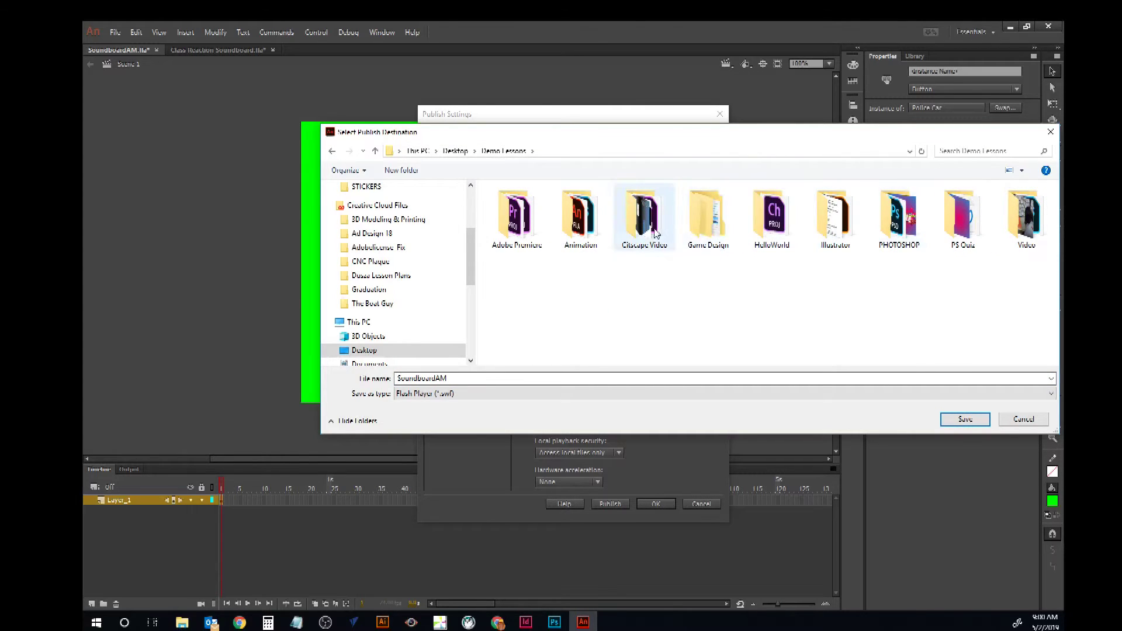
pyautogui.doubleClick(708, 218)
pyautogui.doubleClick(549, 211)
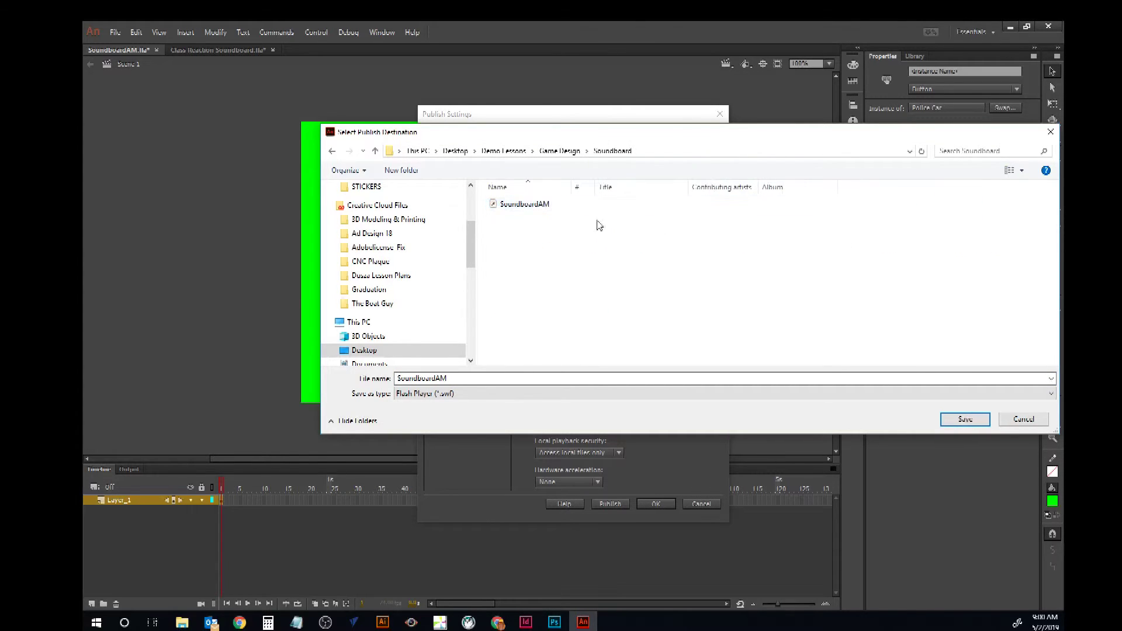
pyautogui.click(965, 419)
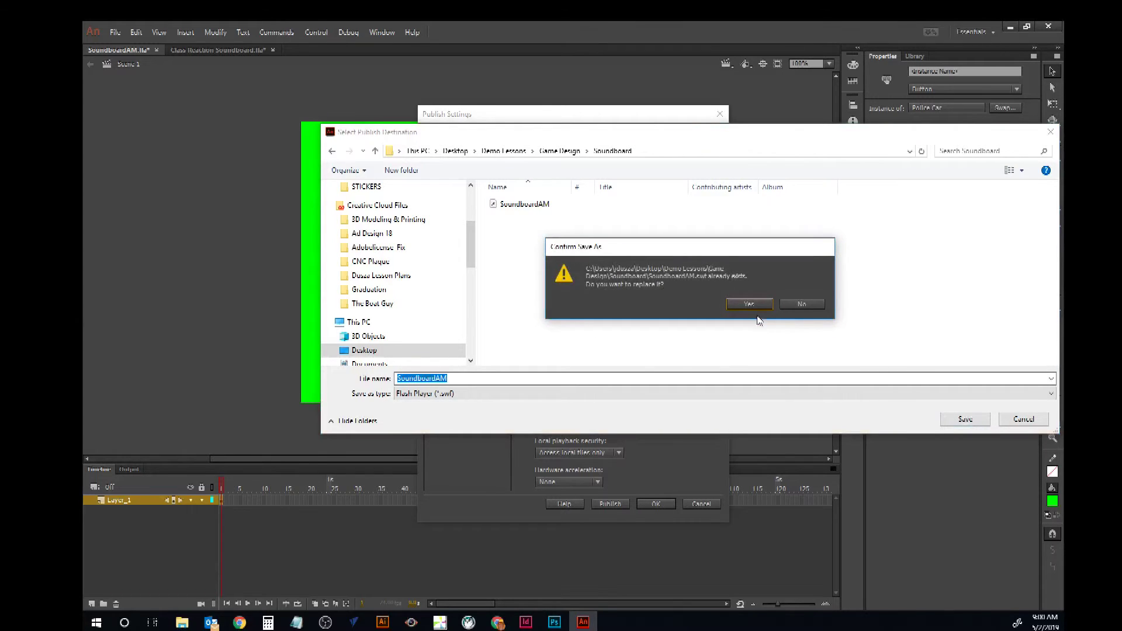
pyautogui.click(752, 305)
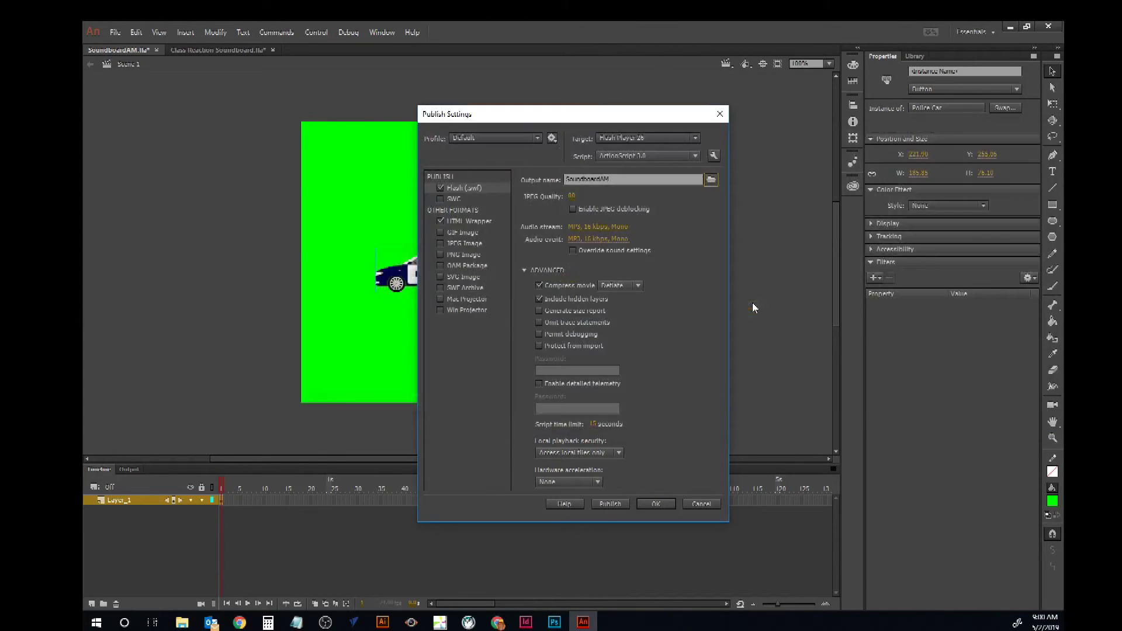
# Publish SoundboardAM as a Flash movie with HTML wrapper and accept the publish settings
pyautogui.click(608, 505)
pyautogui.click(655, 505)
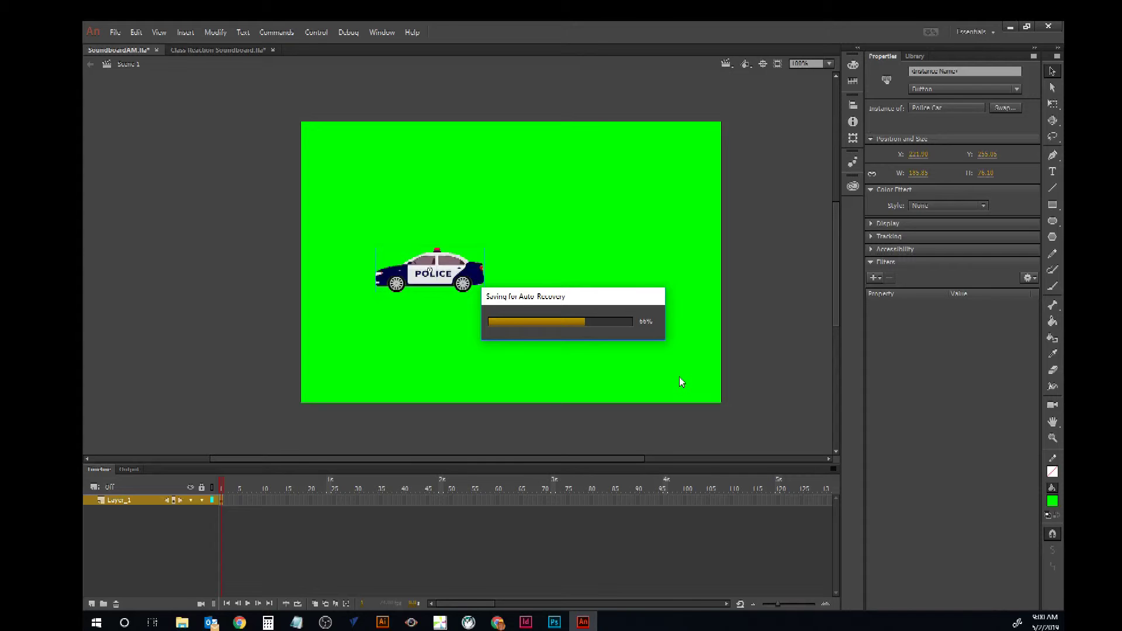
# Switch to File Explorer and open the Desktop > Demo Lessons > Game Design > Soundboard folder
pyautogui.click(1011, 28)
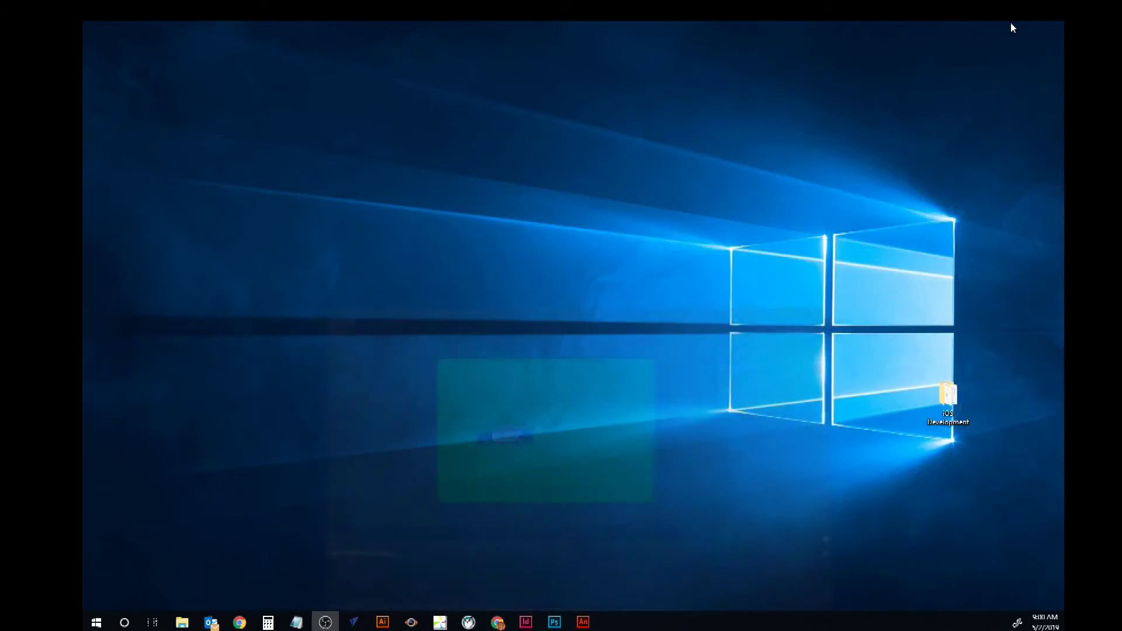
pyautogui.click(183, 623)
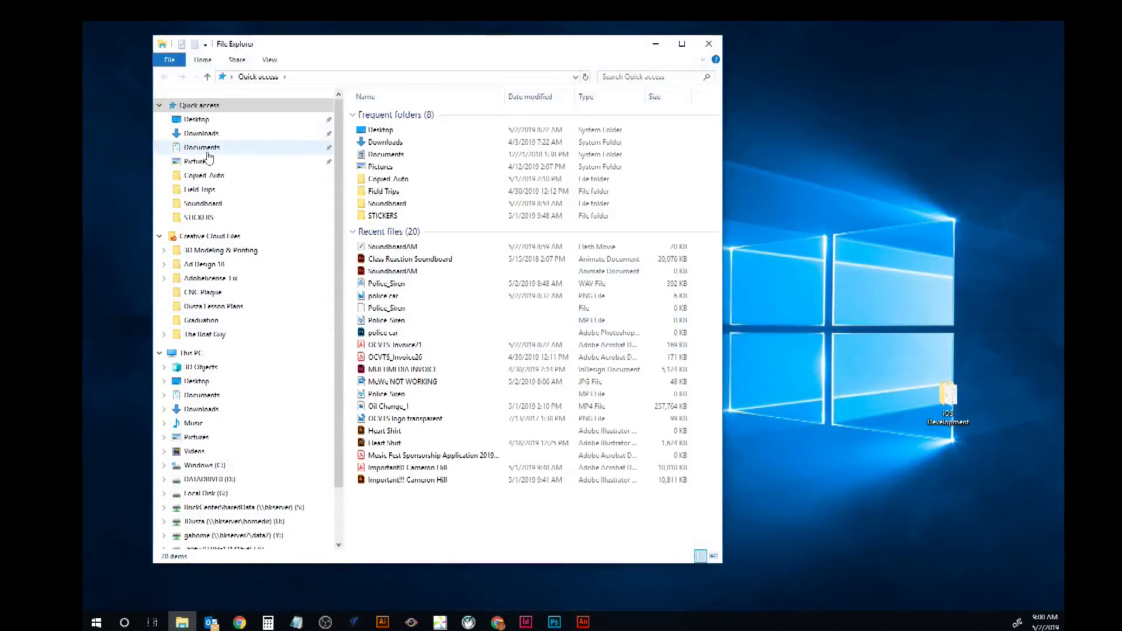
pyautogui.click(201, 121)
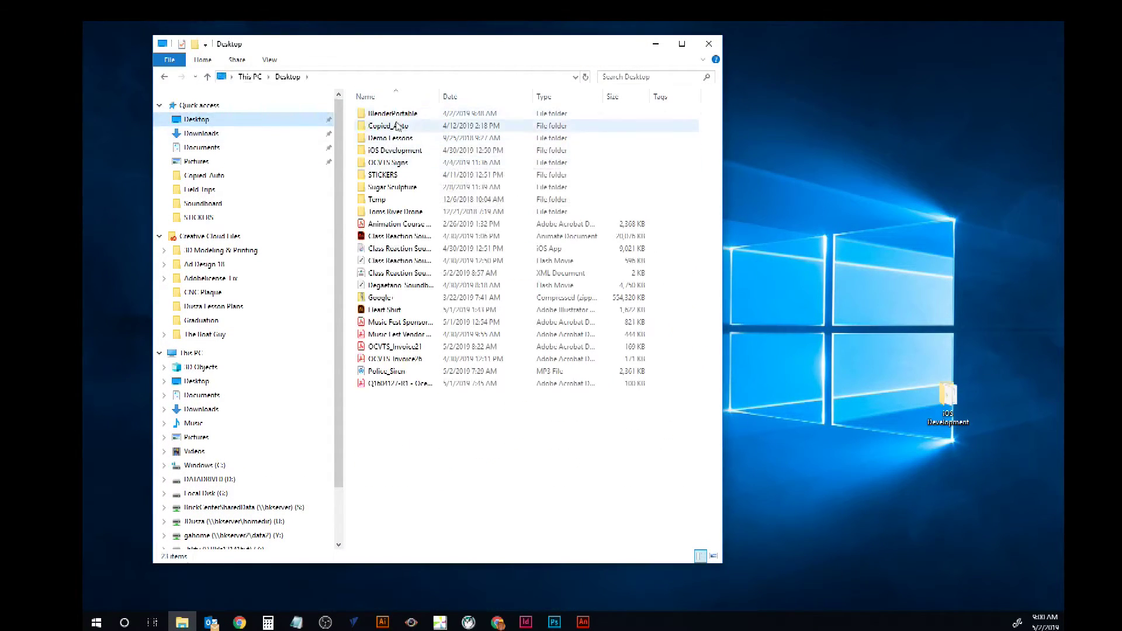
pyautogui.doubleClick(391, 139)
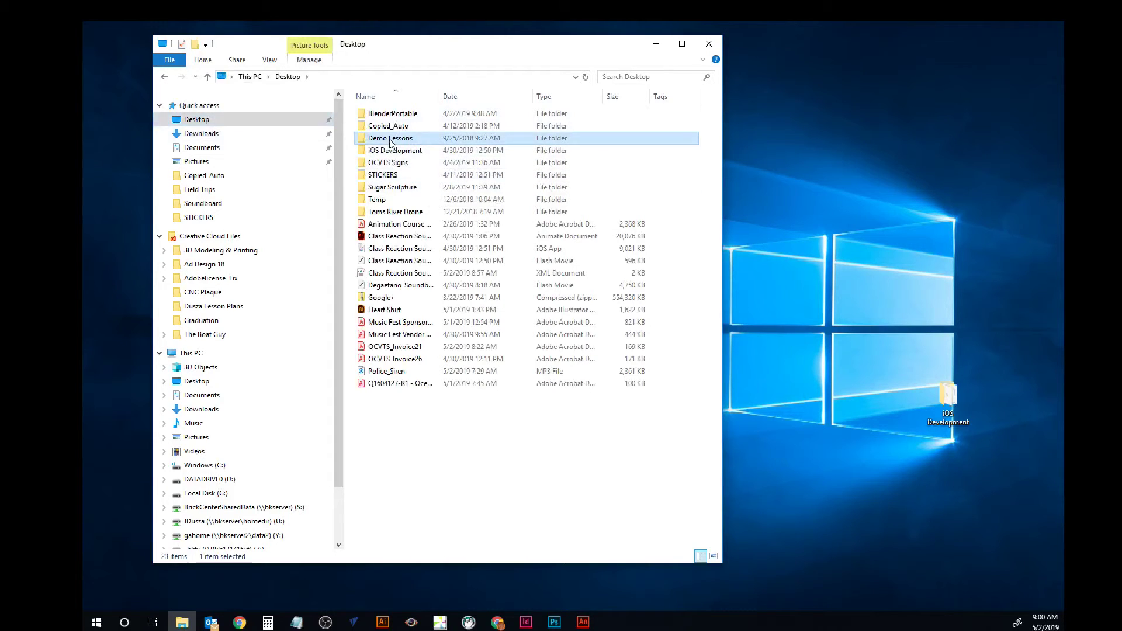
pyautogui.click(390, 152)
pyautogui.doubleClick(390, 152)
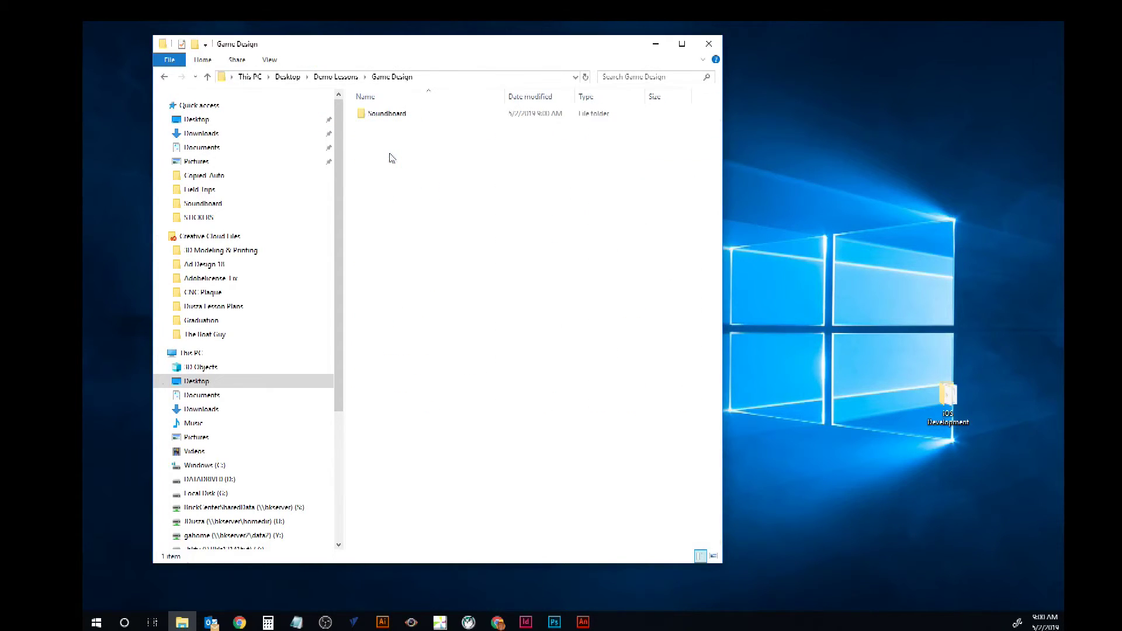
pyautogui.doubleClick(387, 114)
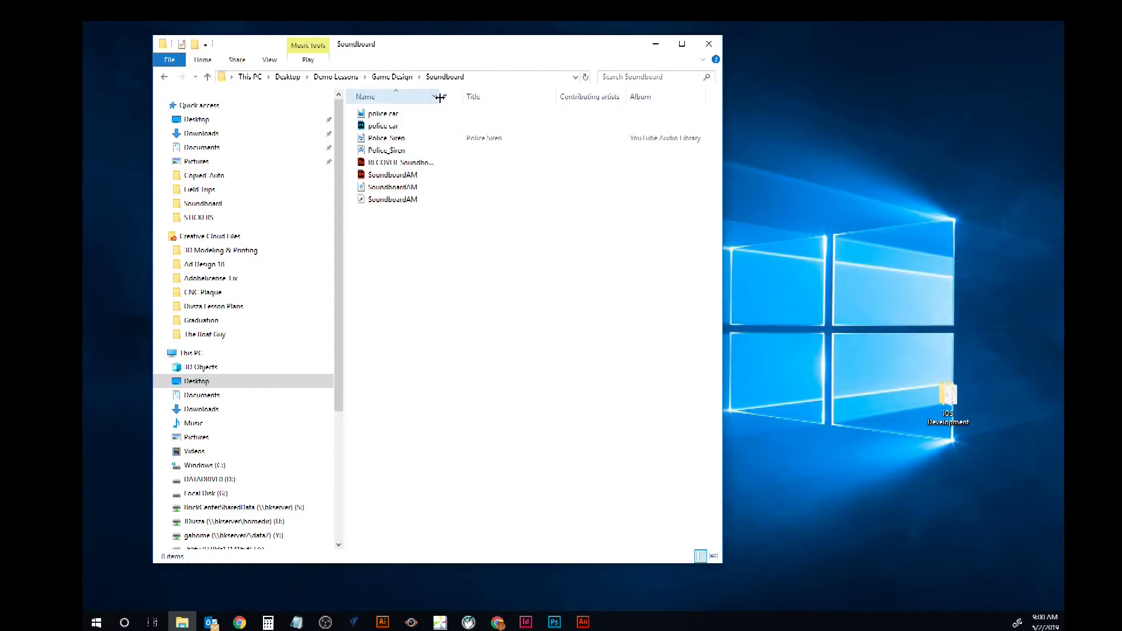
# Widen the Name column in the Soundboard folder and open the published SoundboardAM Flash movie
pyautogui.moveTo(439, 98); pyautogui.dragTo(544, 98)
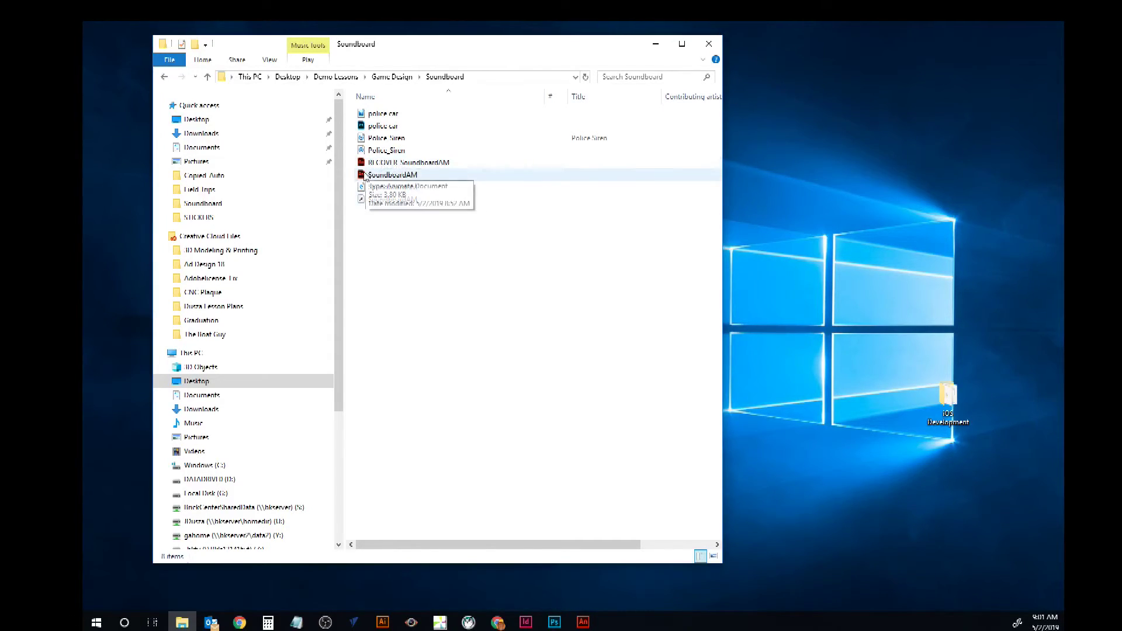
pyautogui.doubleClick(373, 205)
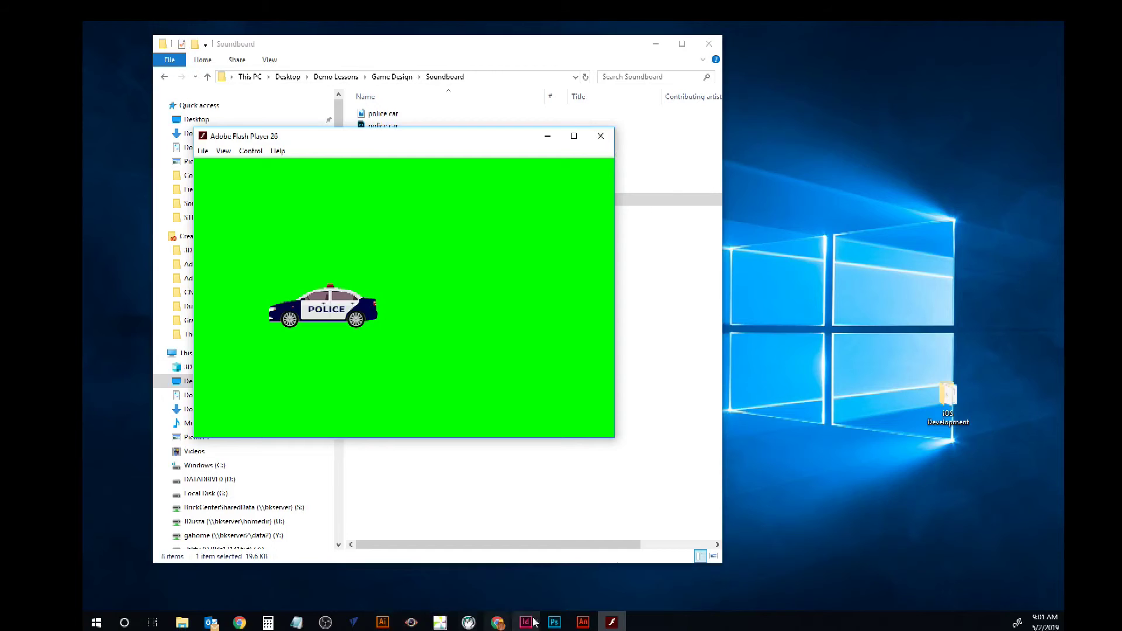
# Switch back to Adobe Animate and review the document settings without changing them
pyautogui.click(584, 623)
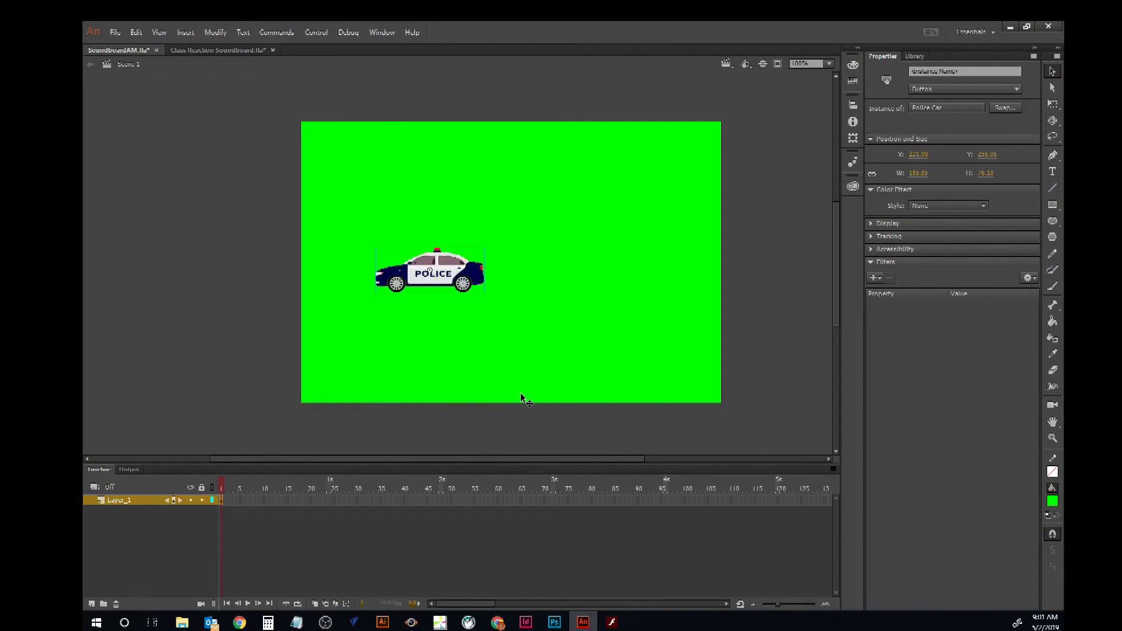
pyautogui.click(216, 32)
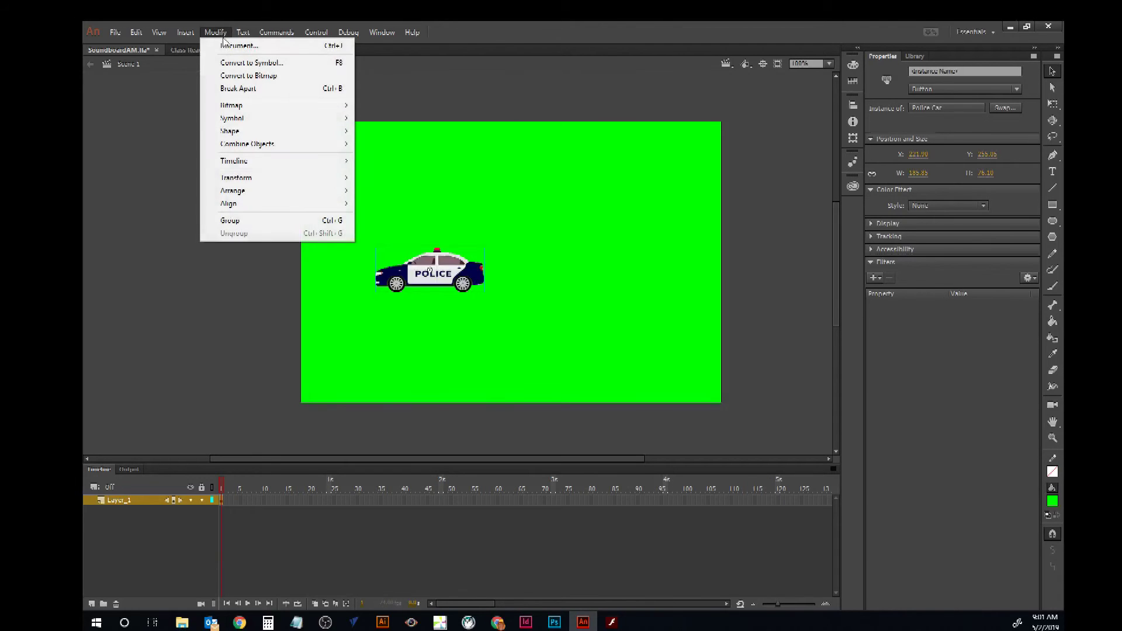
pyautogui.click(226, 43)
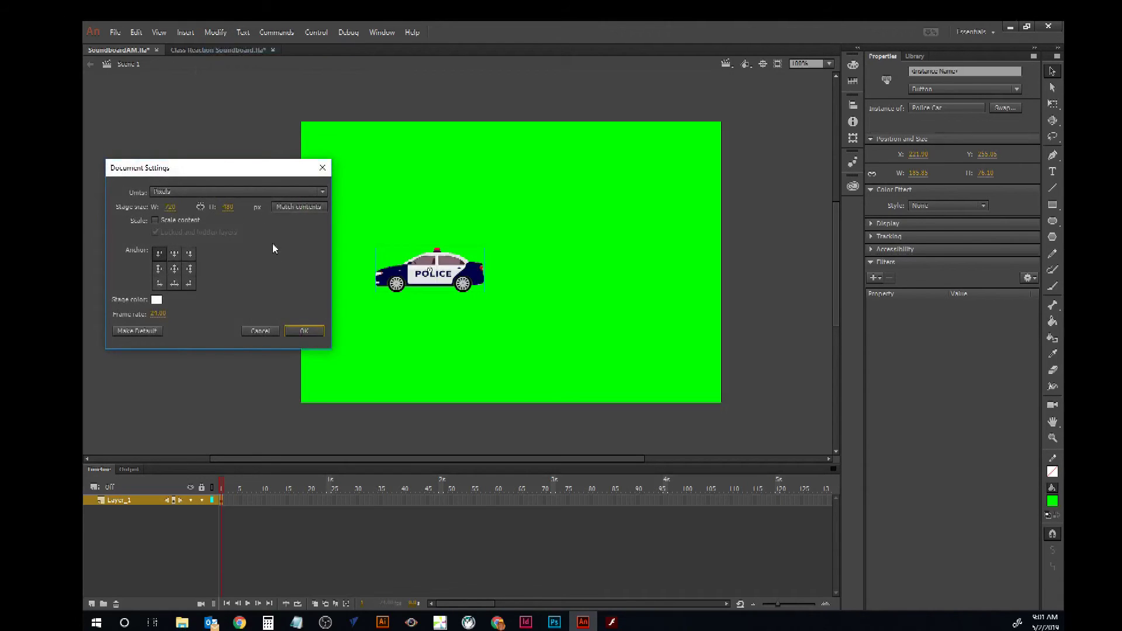
pyautogui.click(303, 332)
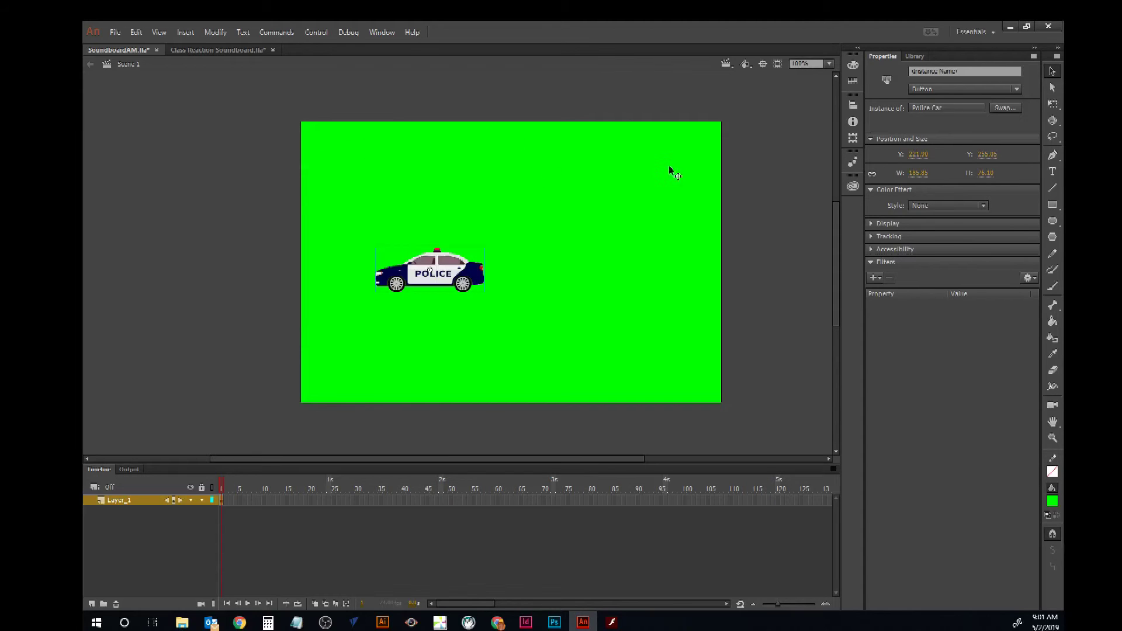
# Place the Layer 0 police car bitmap from the library on the stage, beside the existing police car button
pyautogui.click(916, 56)
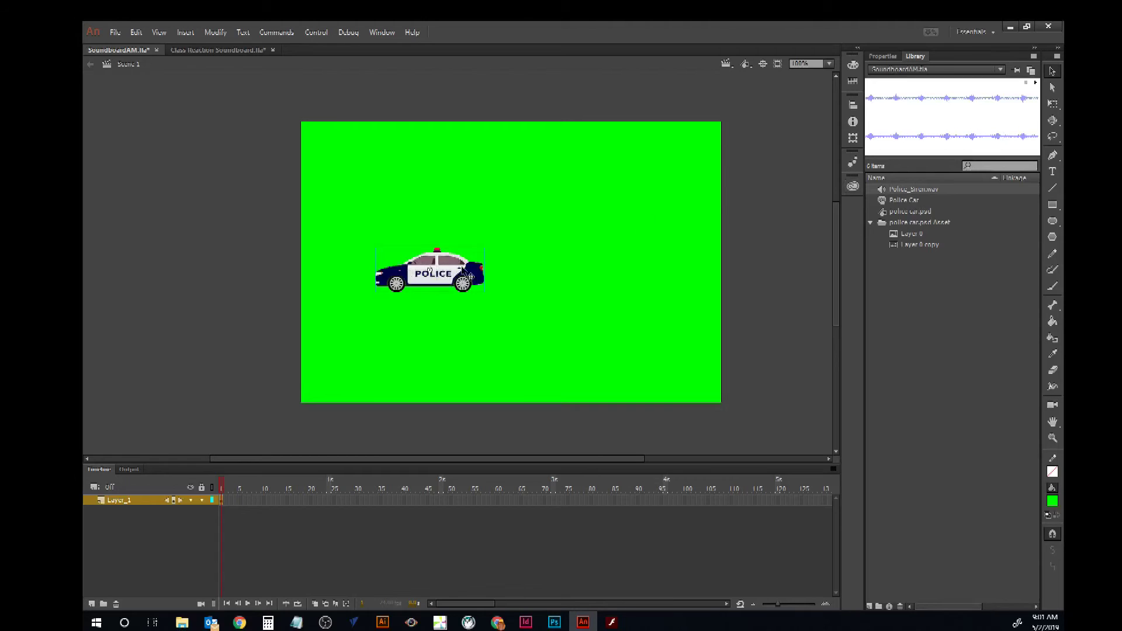
pyautogui.click(944, 272)
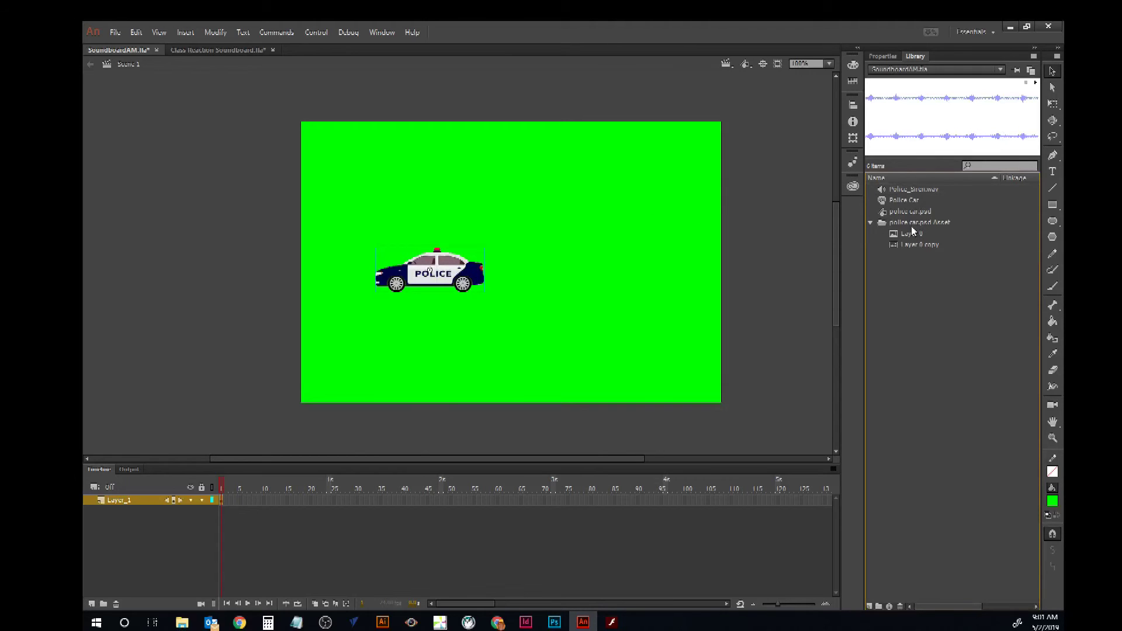
pyautogui.click(908, 212)
pyautogui.click(912, 234)
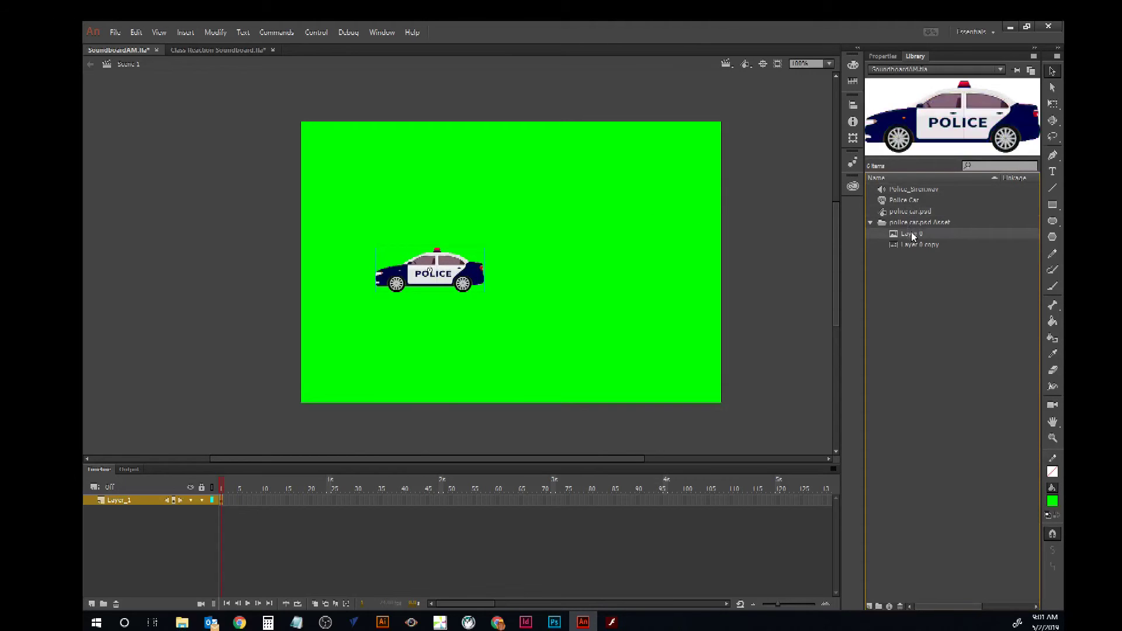
pyautogui.moveTo(914, 236); pyautogui.dragTo(602, 262)
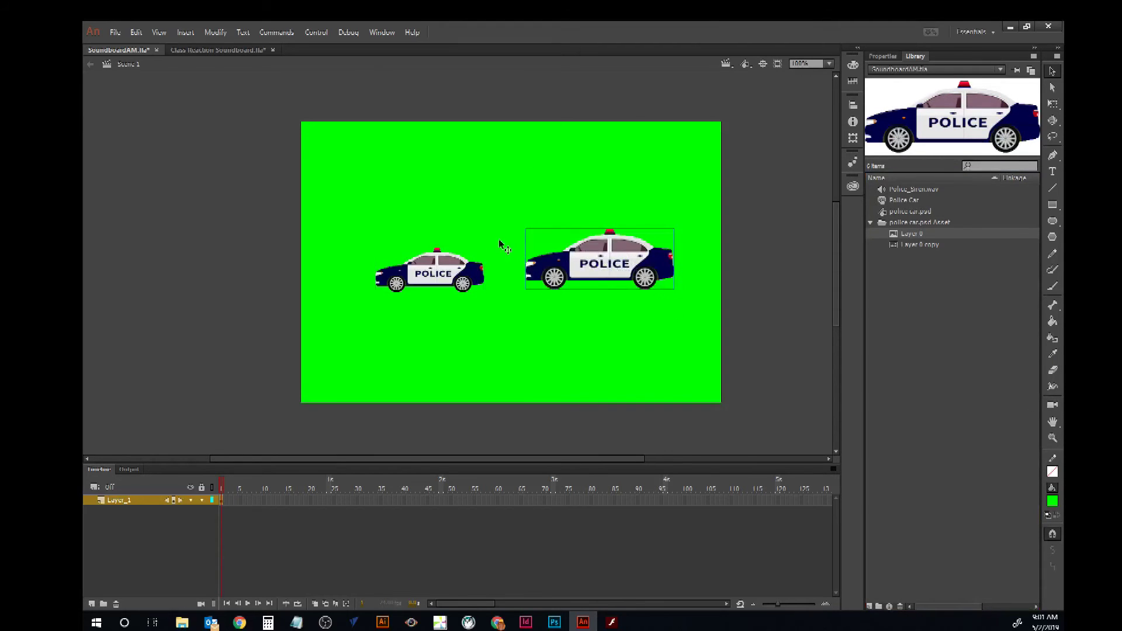
# Convert the newly placed police car bitmap into a button symbol, keeping the default name
pyautogui.click(215, 33)
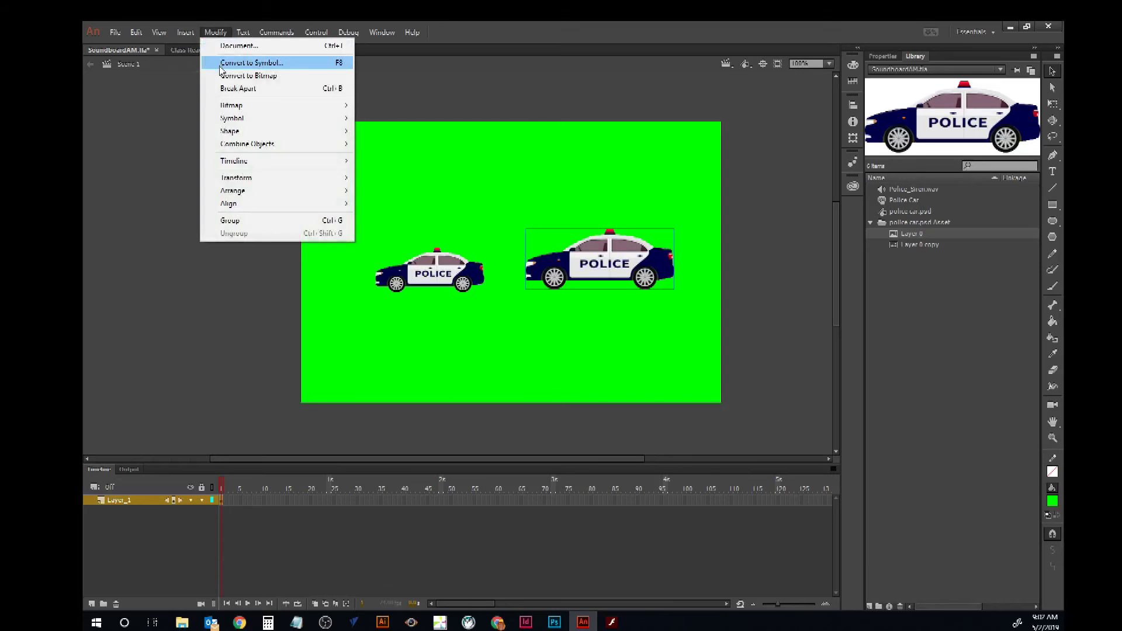
pyautogui.click(223, 67)
pyautogui.click(728, 177)
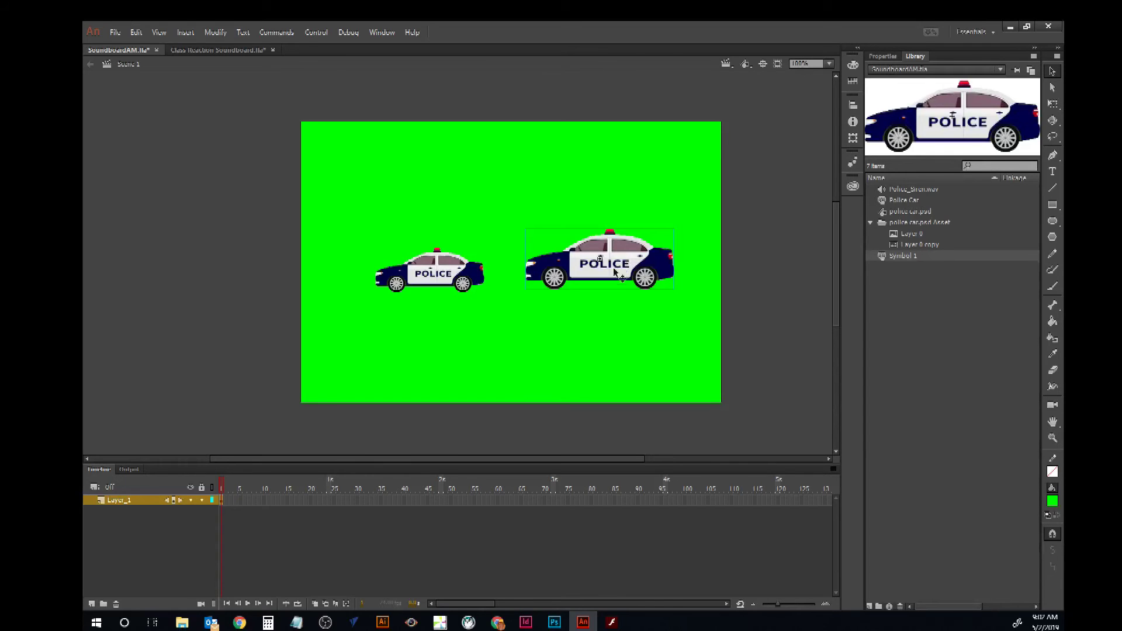
# Open the new police car button for editing and insert a keyframe on its Over frame
pyautogui.doubleClick(635, 260)
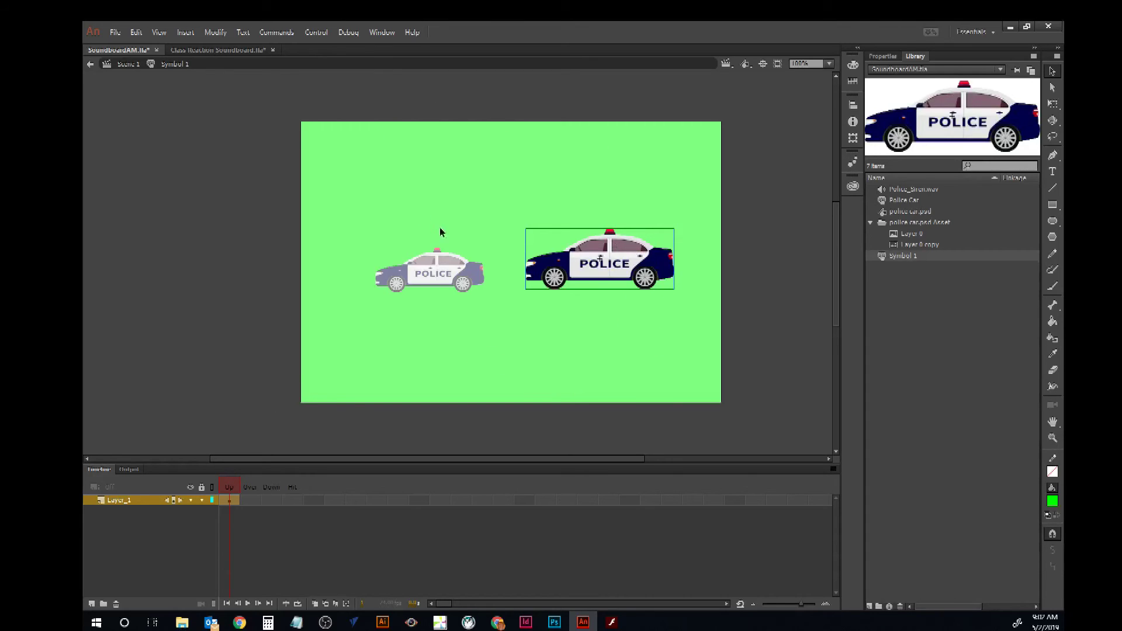
pyautogui.click(251, 501)
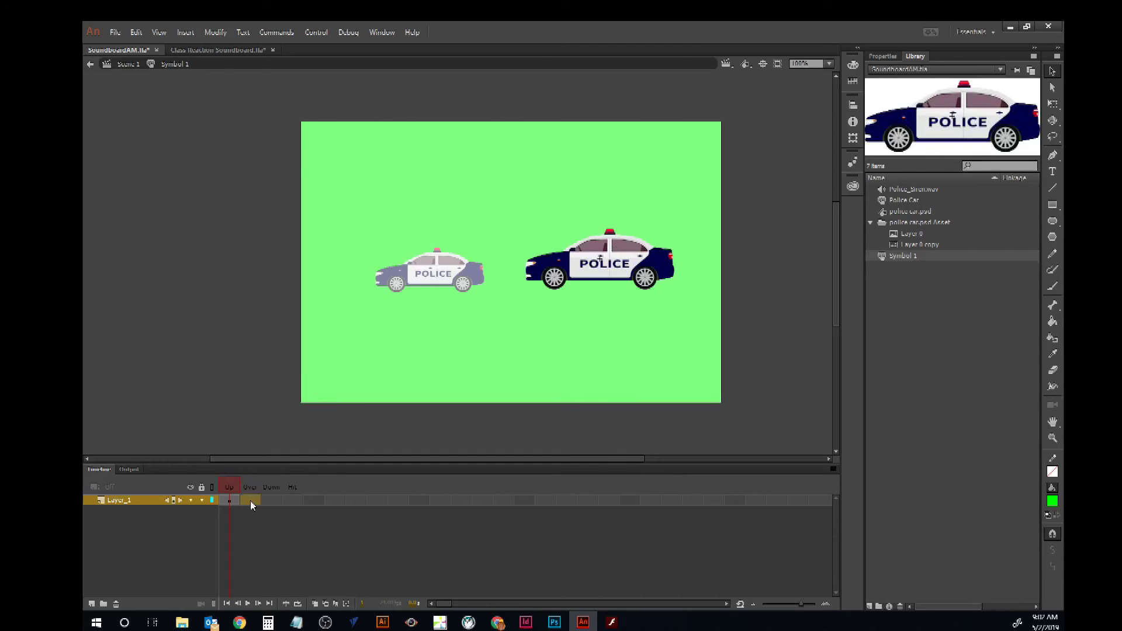
pyautogui.rightClick(251, 503)
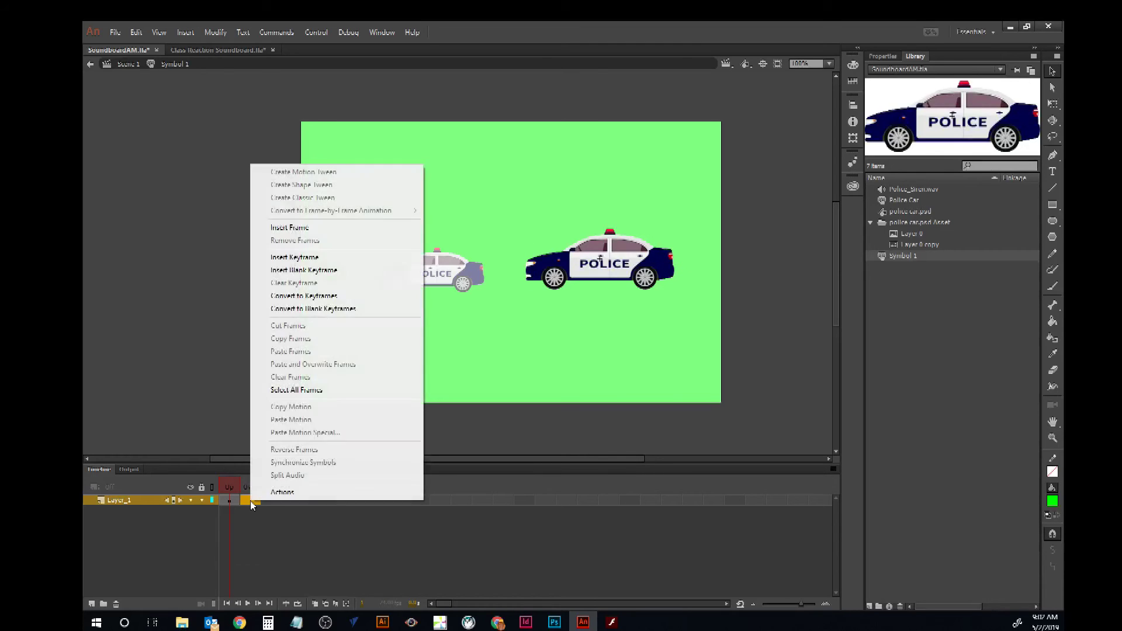
pyautogui.click(326, 257)
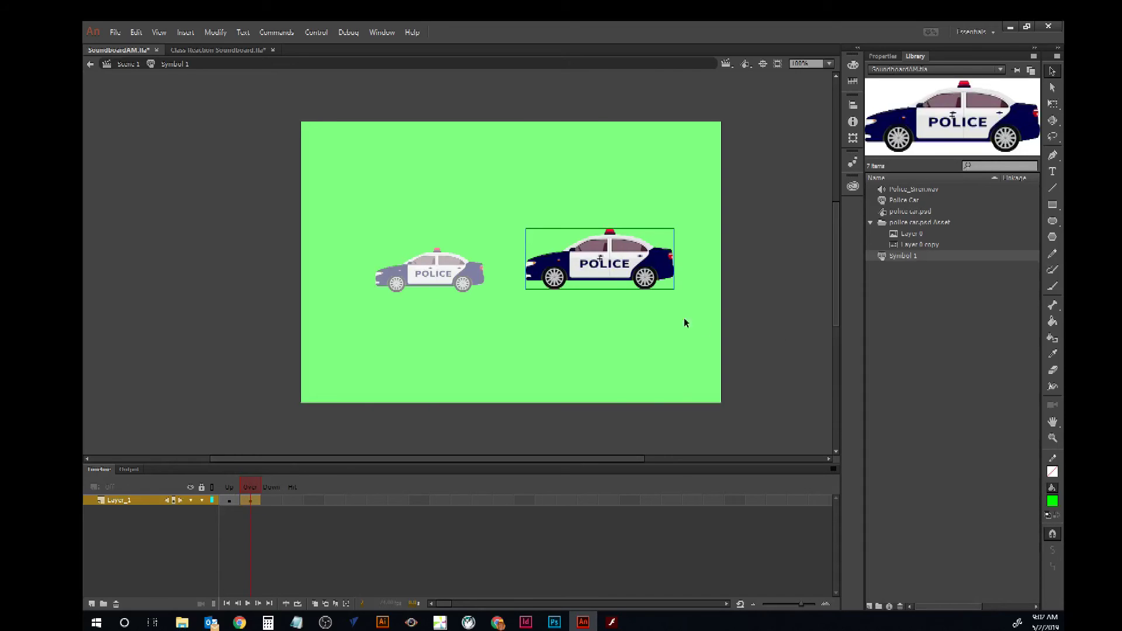
# Swap the car bitmap on the Over frame for Layer 0 copy and compare the Up and Over frames
pyautogui.click(886, 57)
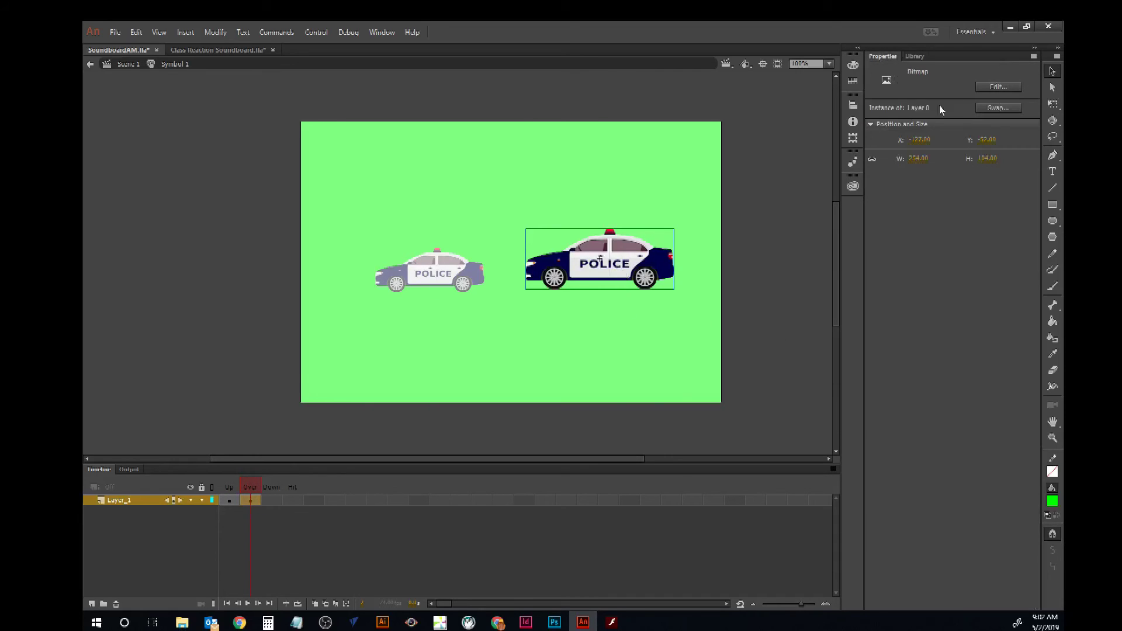
pyautogui.click(1008, 107)
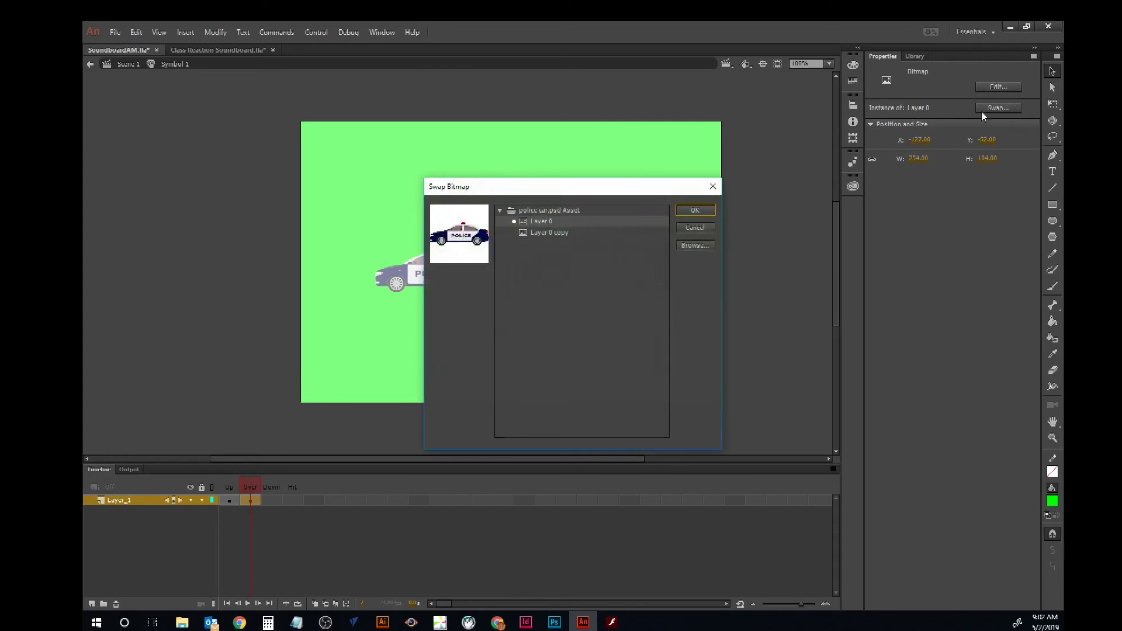
pyautogui.click(562, 232)
pyautogui.click(680, 213)
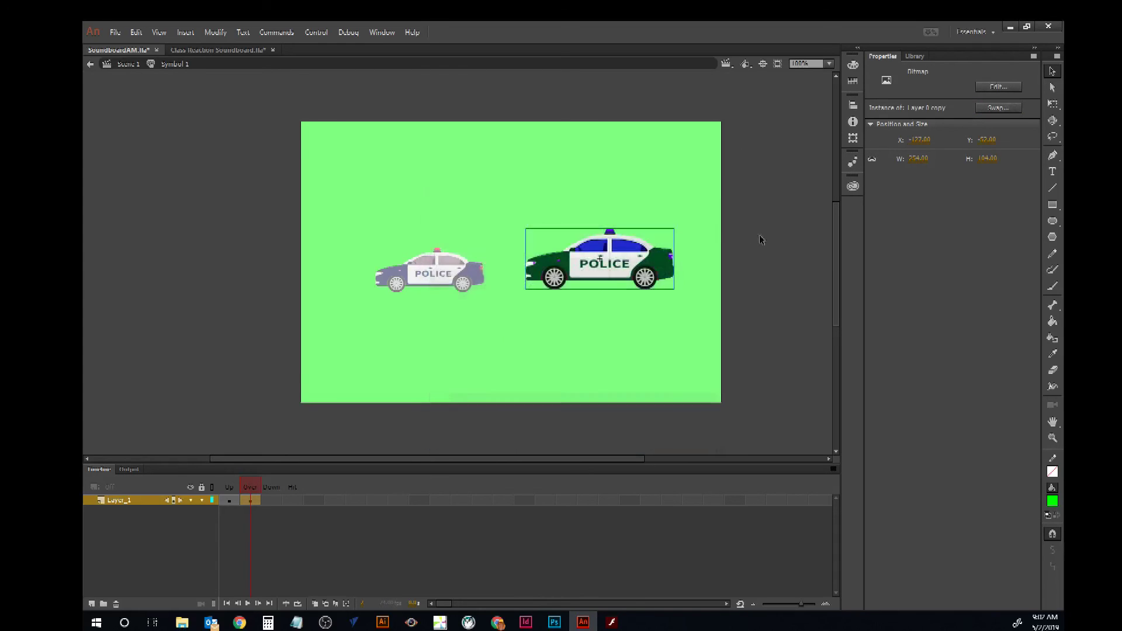
pyautogui.click(230, 502)
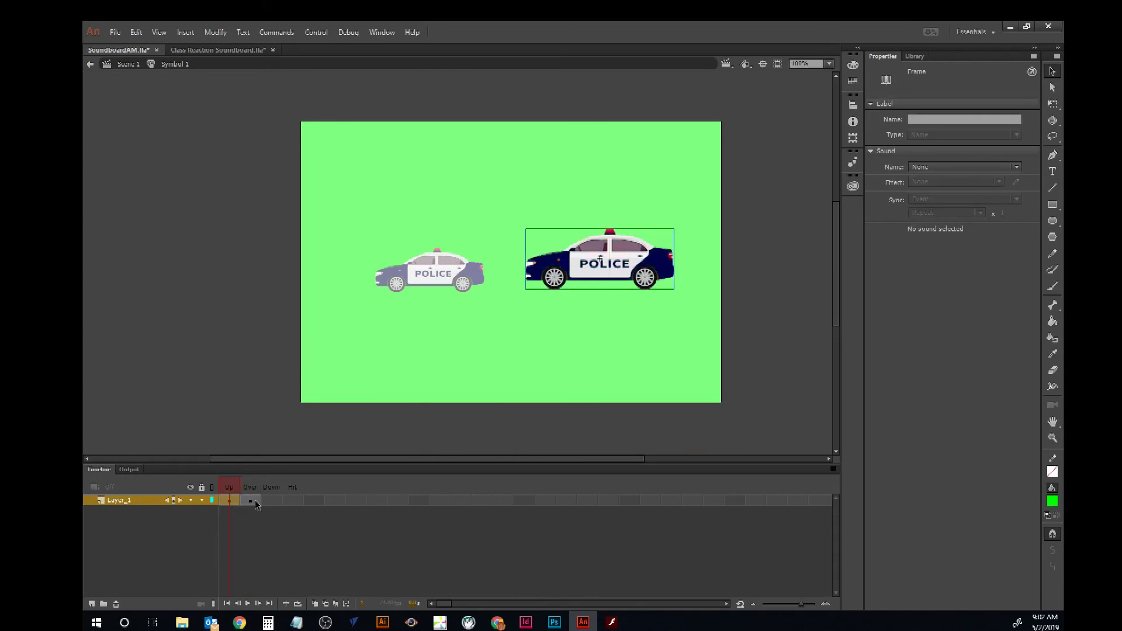
pyautogui.click(250, 501)
pyautogui.click(231, 502)
# Insert a keyframe on the new button's Down frame and add Police_Siren.wav from the library to it
pyautogui.click(271, 502)
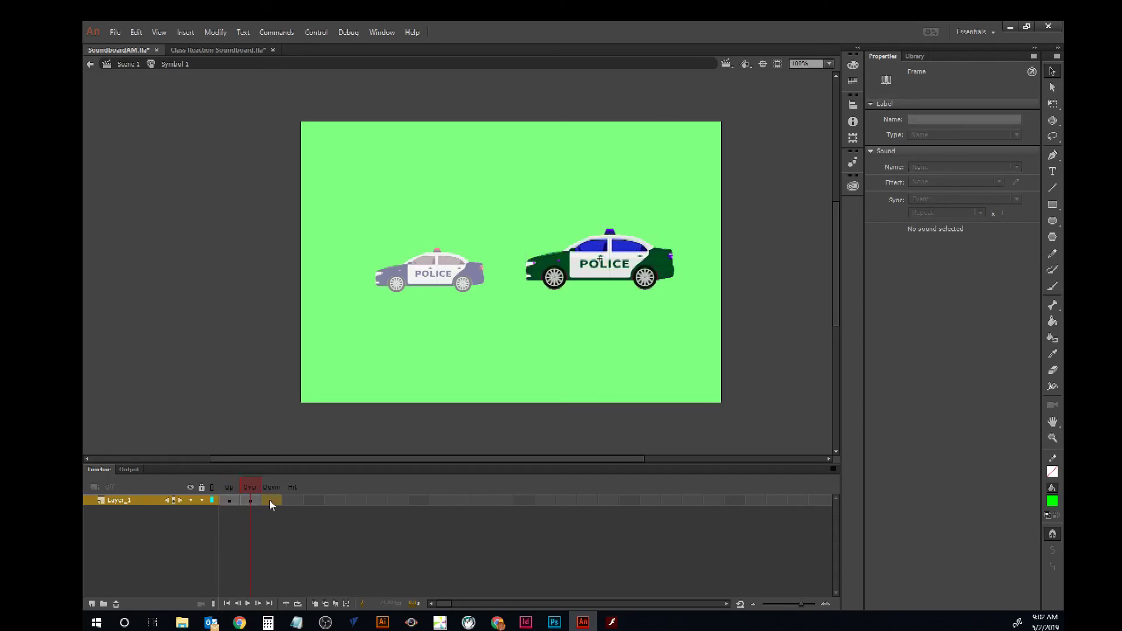
pyautogui.rightClick(270, 504)
pyautogui.click(306, 256)
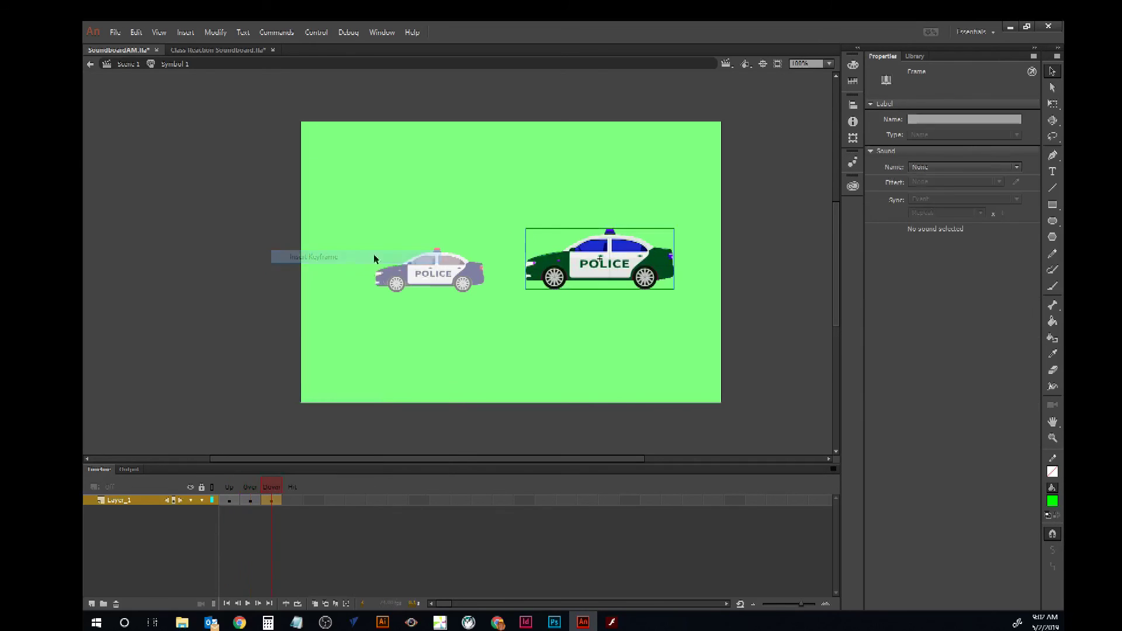
pyautogui.click(913, 56)
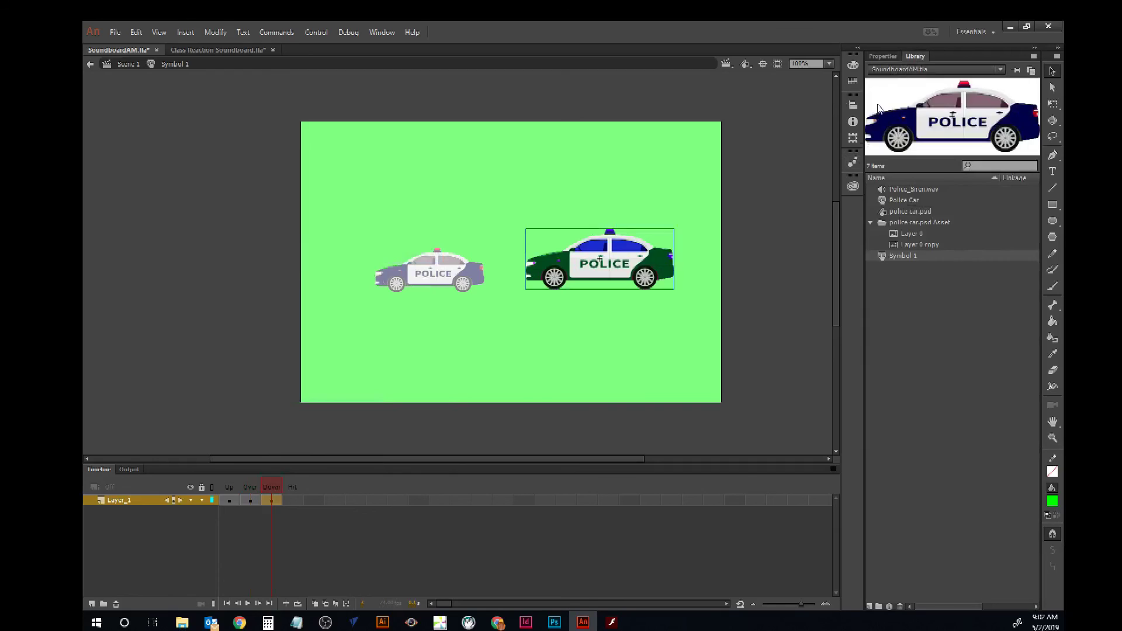
pyautogui.click(915, 189)
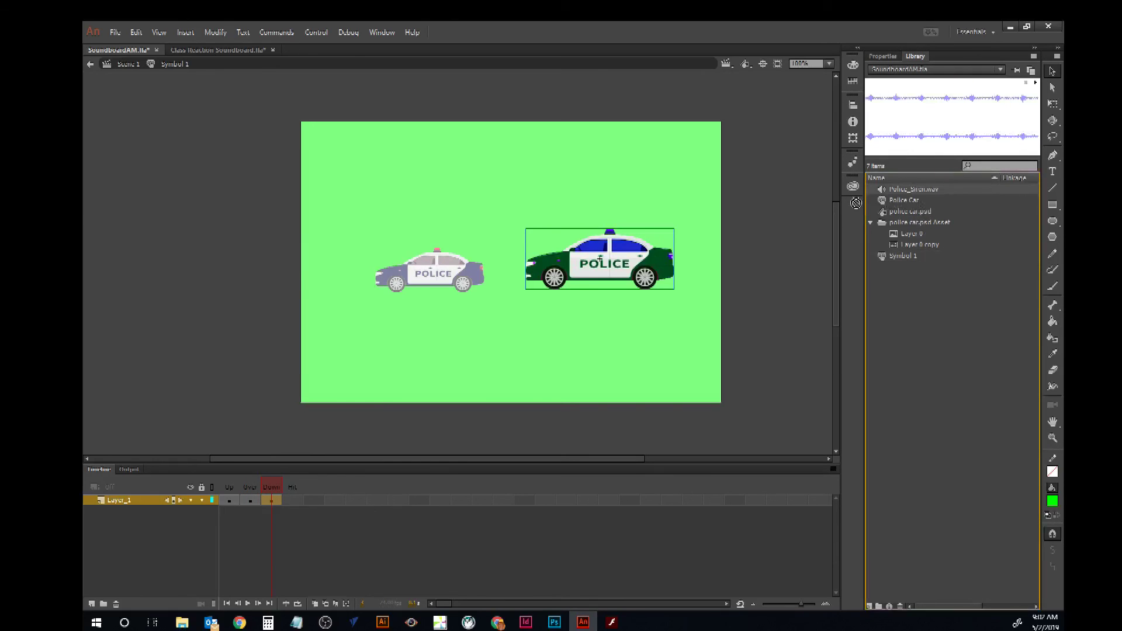
pyautogui.click(526, 350)
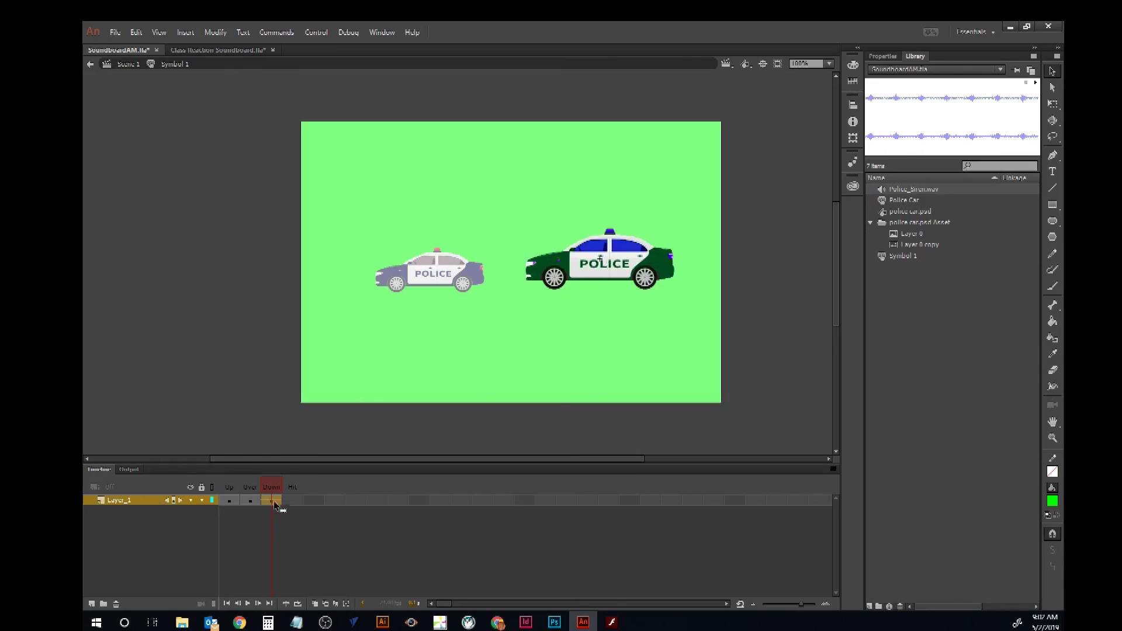
# Review the siren's sound settings and available effects on the button's Down frame, and preview the movie
pyautogui.click(892, 56)
pyautogui.click(614, 273)
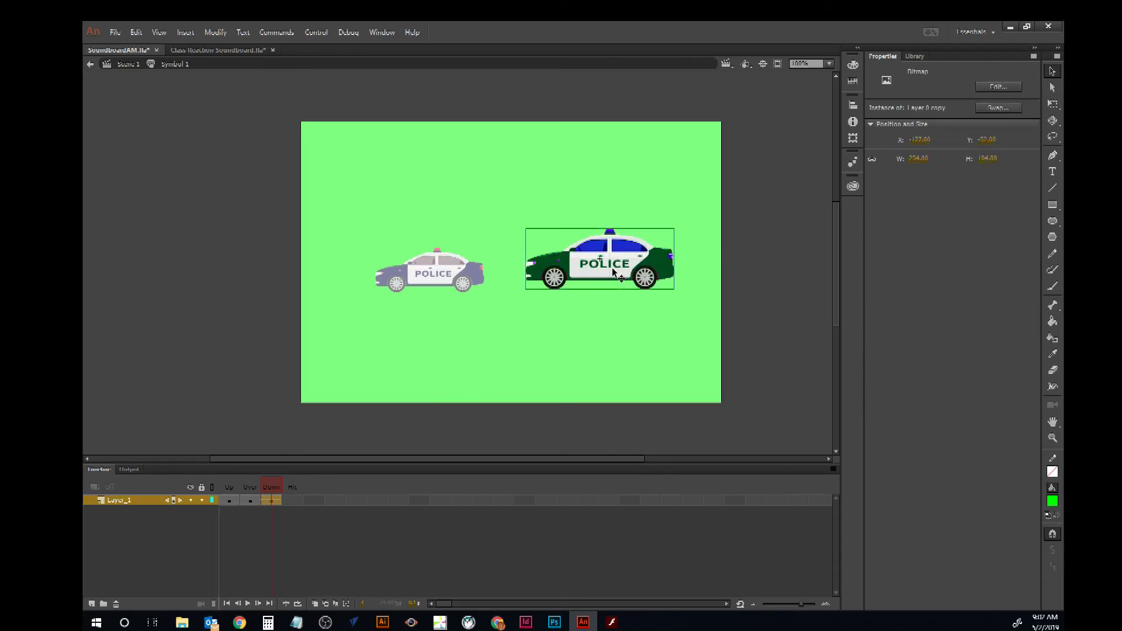
pyautogui.click(276, 504)
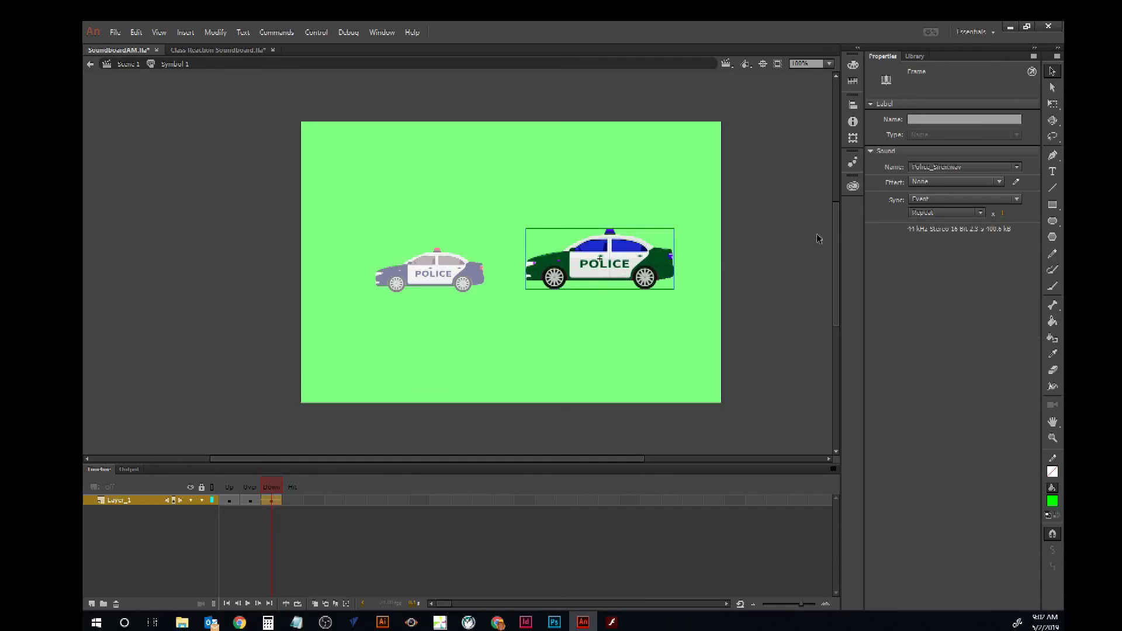
pyautogui.click(937, 182)
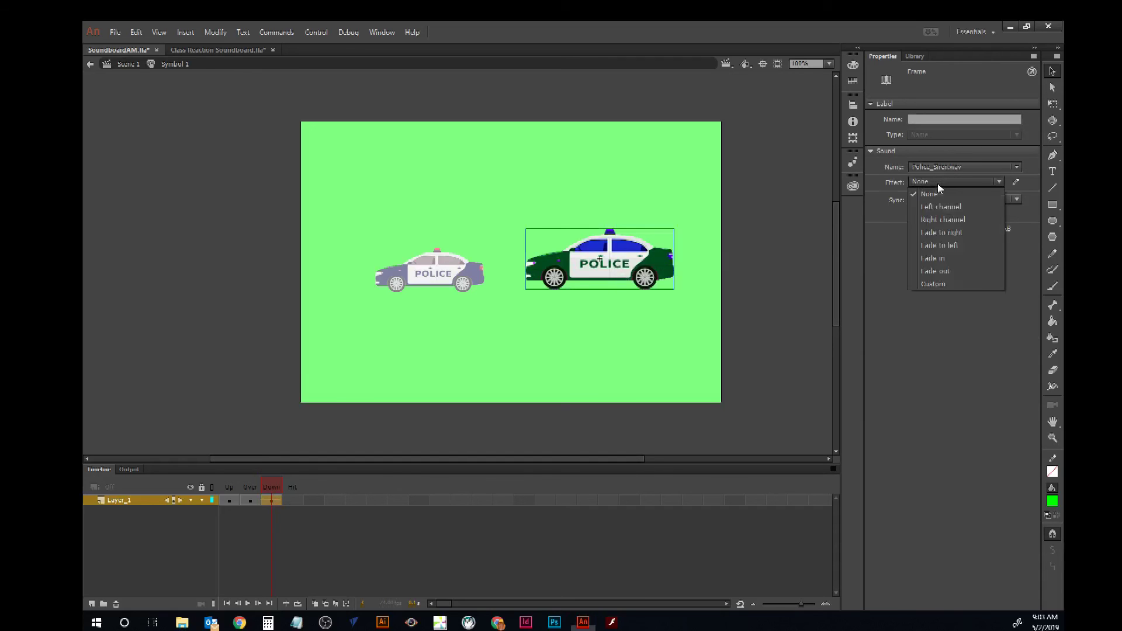
pyautogui.click(891, 233)
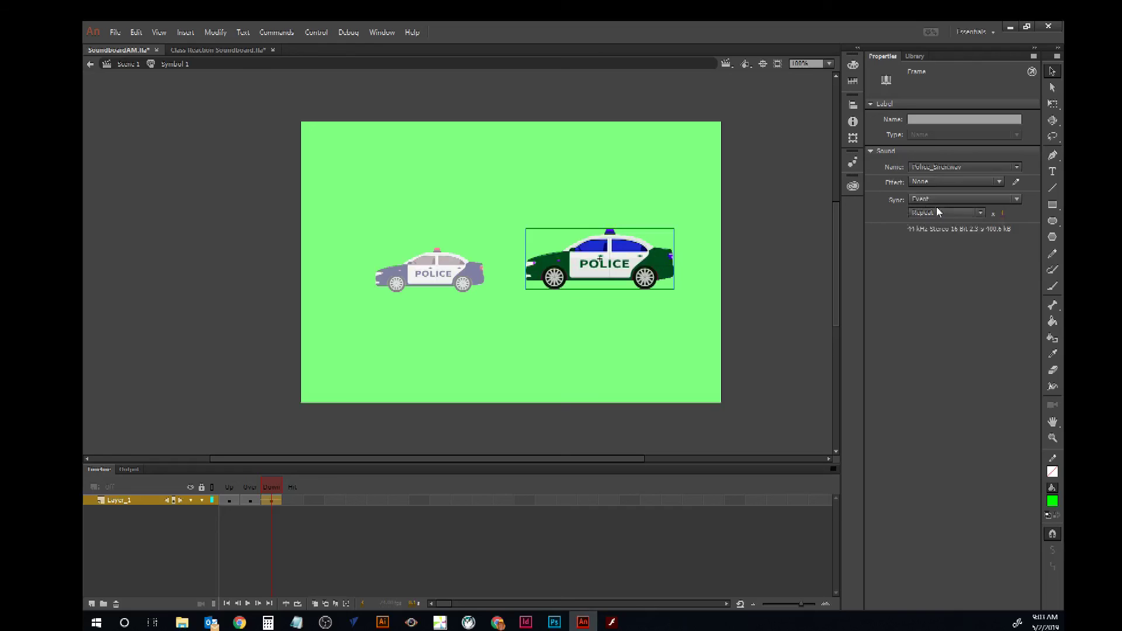
pyautogui.hotkey('ctrl', 'Return')
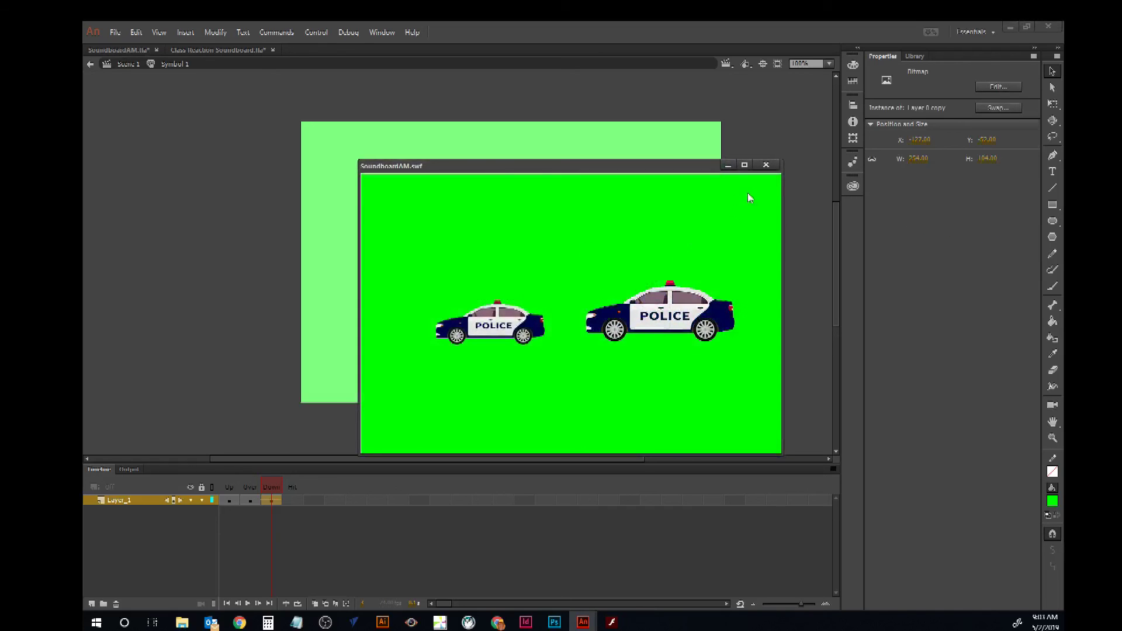
pyautogui.click(766, 165)
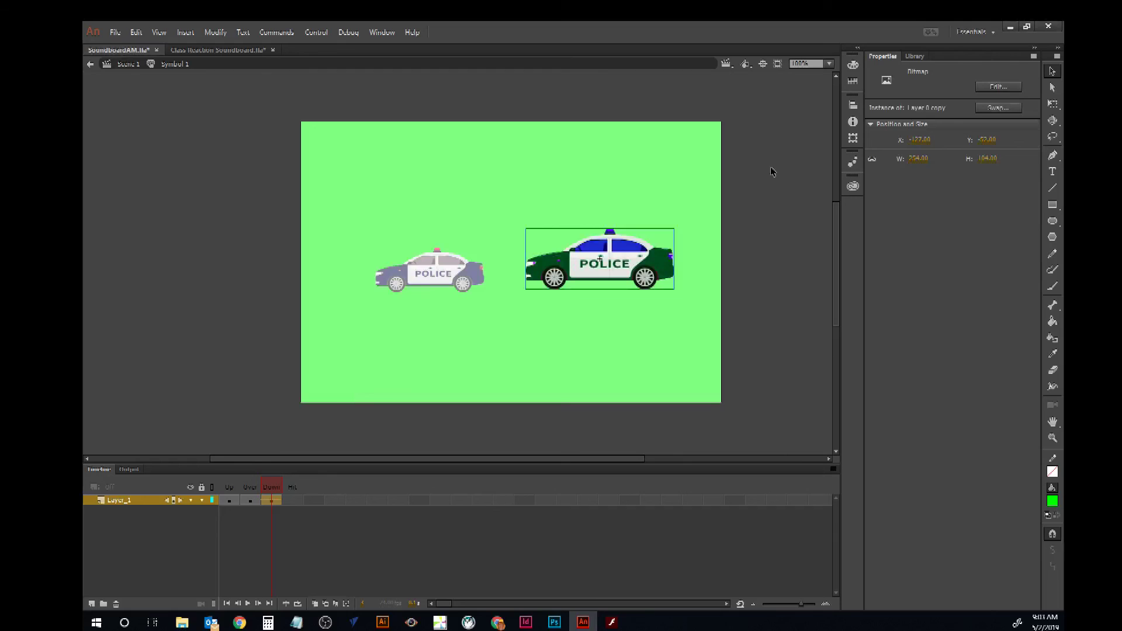
# Review the document's publish settings for the Flash and HTML Wrapper output and accept them
pyautogui.click(113, 32)
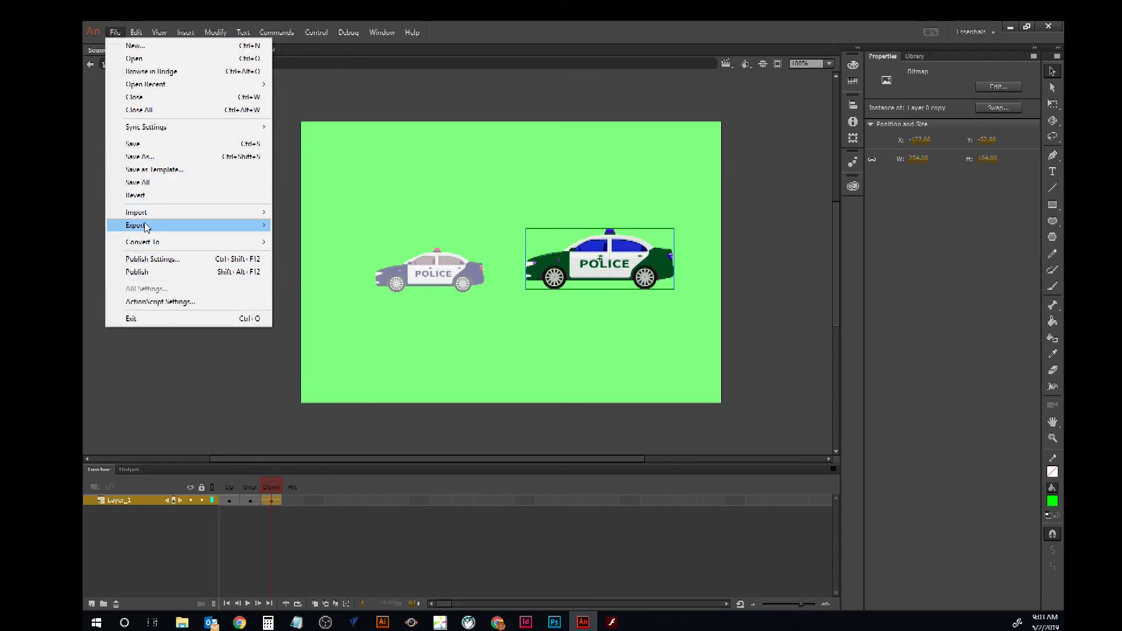
pyautogui.click(138, 258)
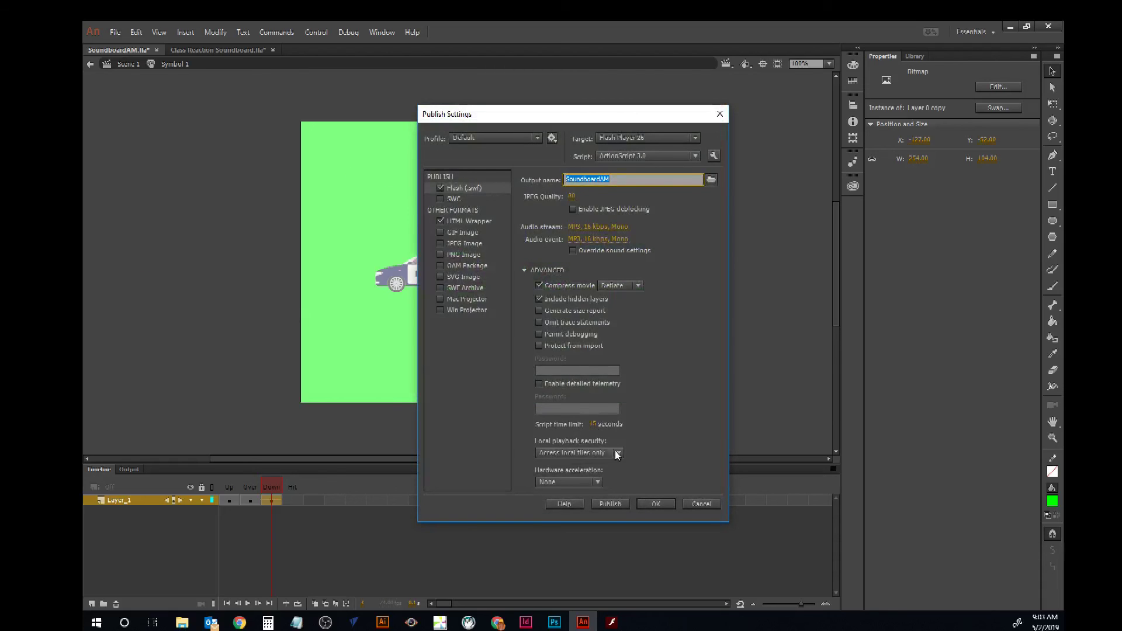
pyautogui.click(665, 504)
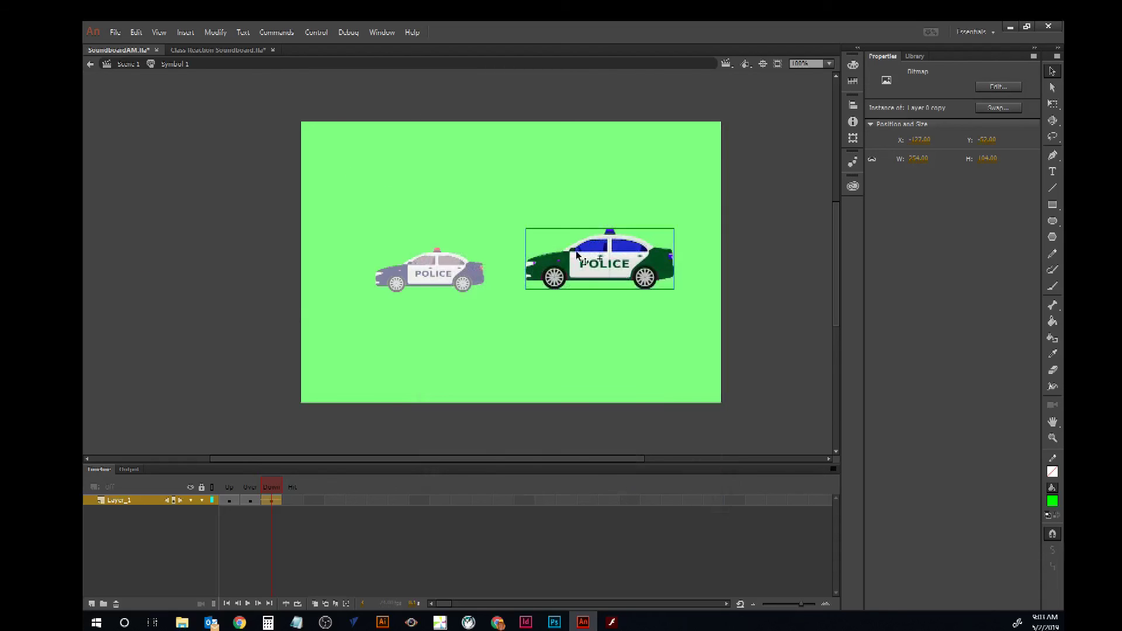
# Delete the green police car bitmap from the button's Down frame
pyautogui.press('Delete')
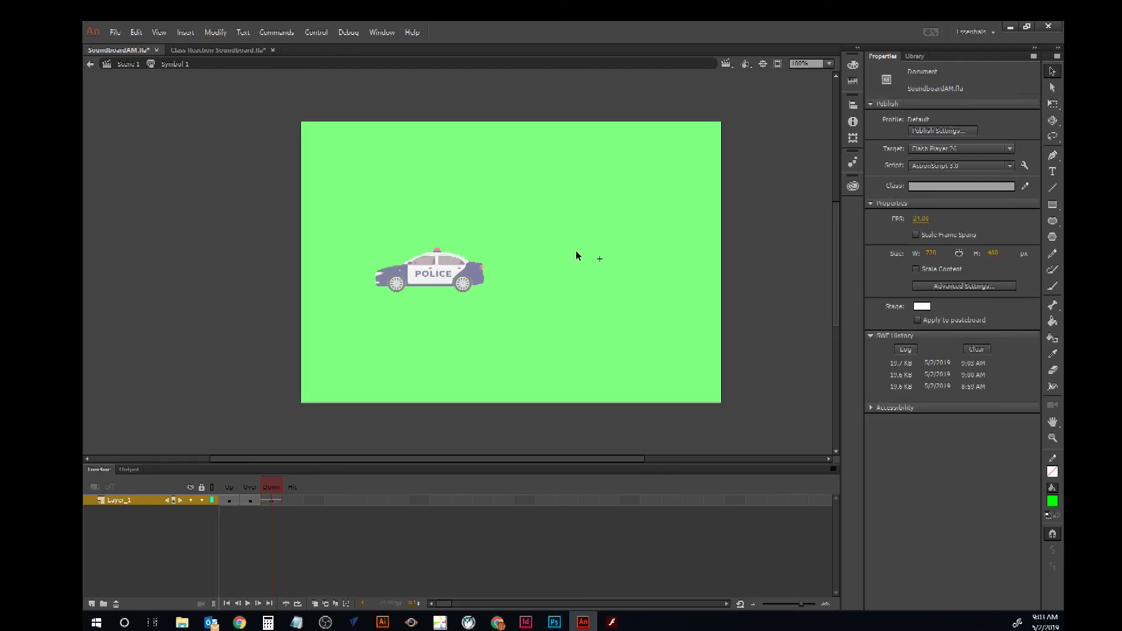